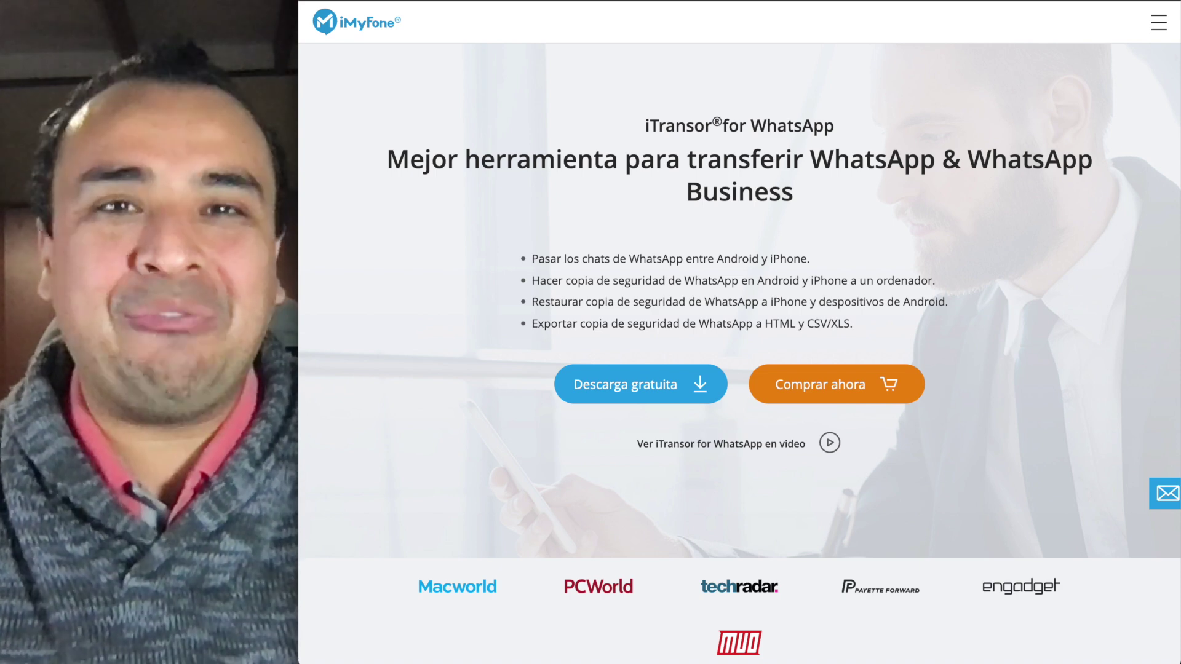
Step: Download the free Windows version of iTransor for WhatsApp from the iMyFone product page
{"action": "scroll", "coordinate": [738, 354], "scroll_direction": "down", "scroll_amount": 10}
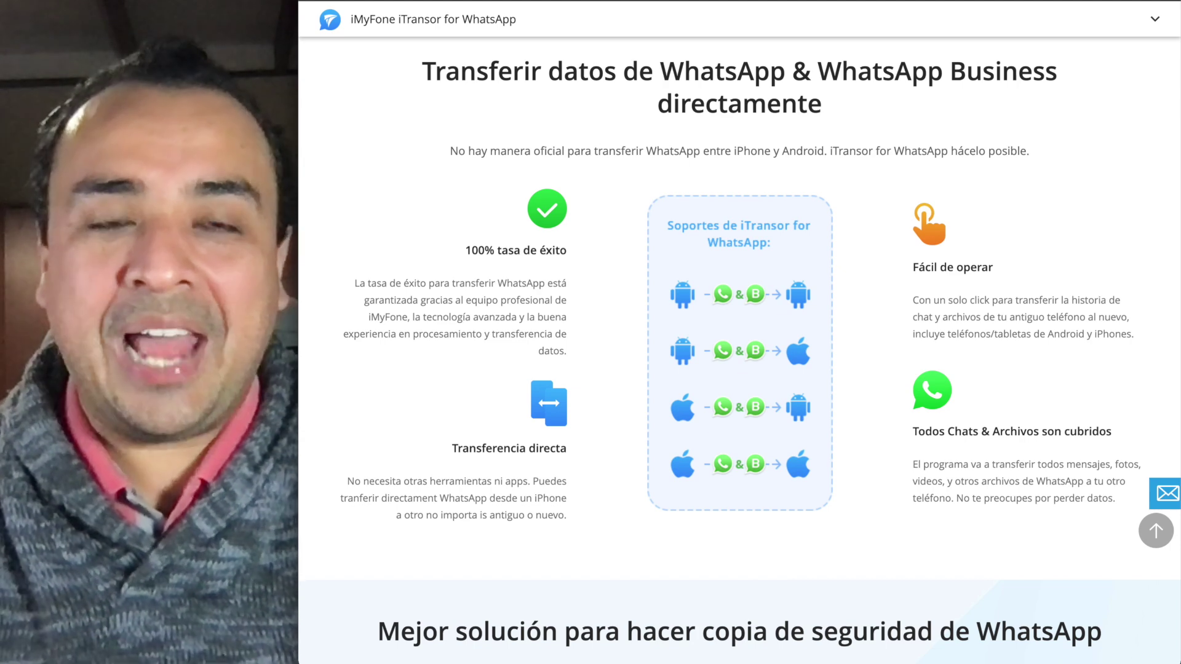
{"action": "scroll", "coordinate": [739, 332], "scroll_direction": "down", "scroll_amount": 8}
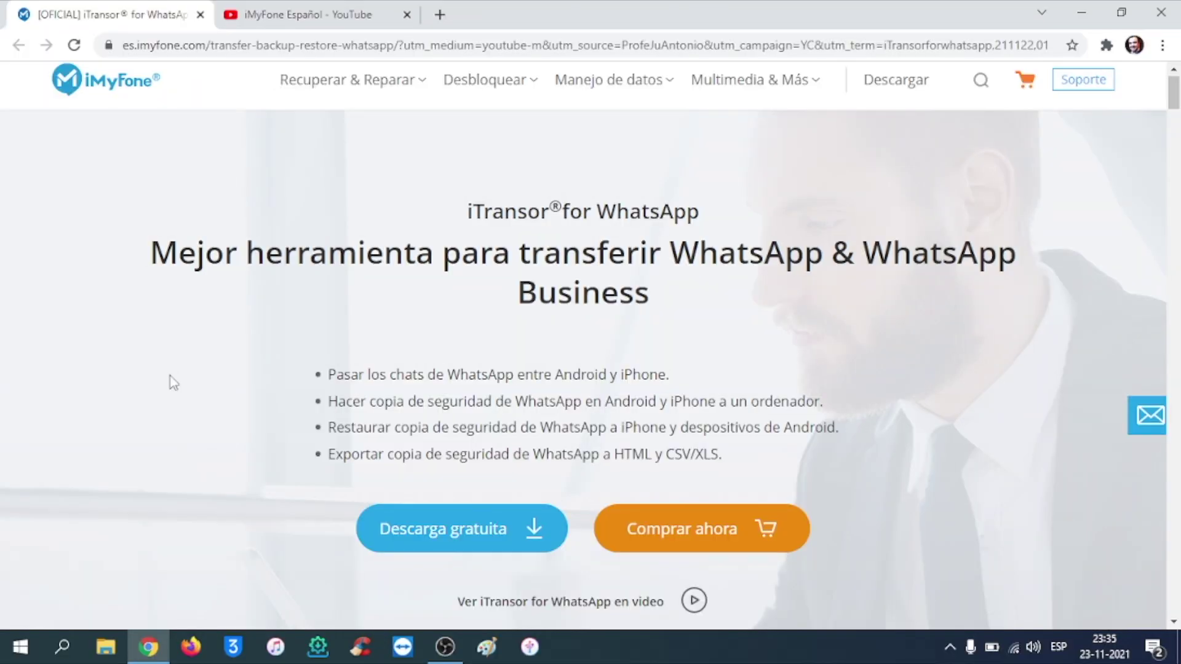
{"action": "mouse_move", "coordinate": [430, 544]}
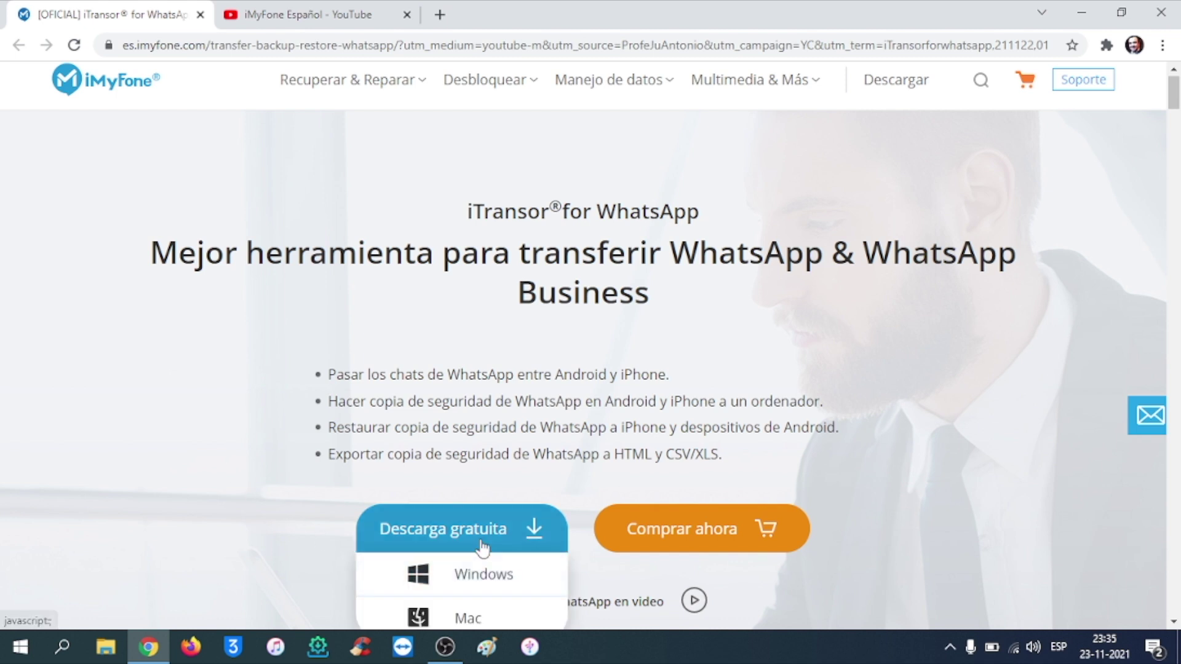
{"action": "scroll", "coordinate": [481, 548], "scroll_direction": "down", "scroll_amount": 1}
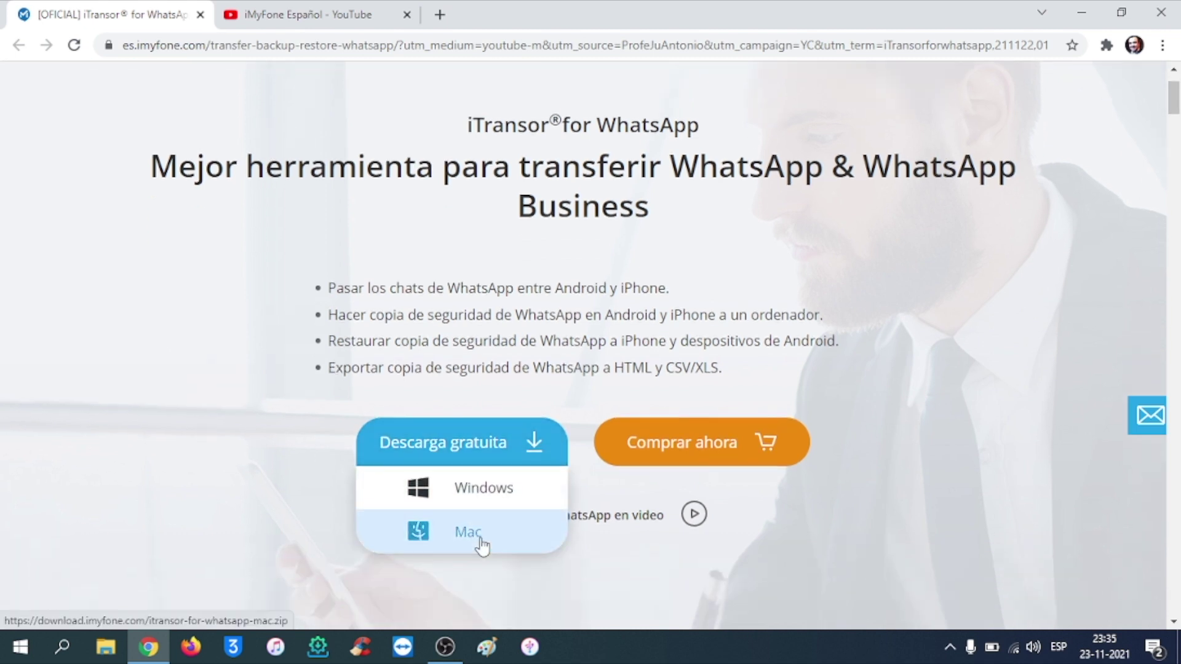
{"action": "left_click", "coordinate": [494, 503]}
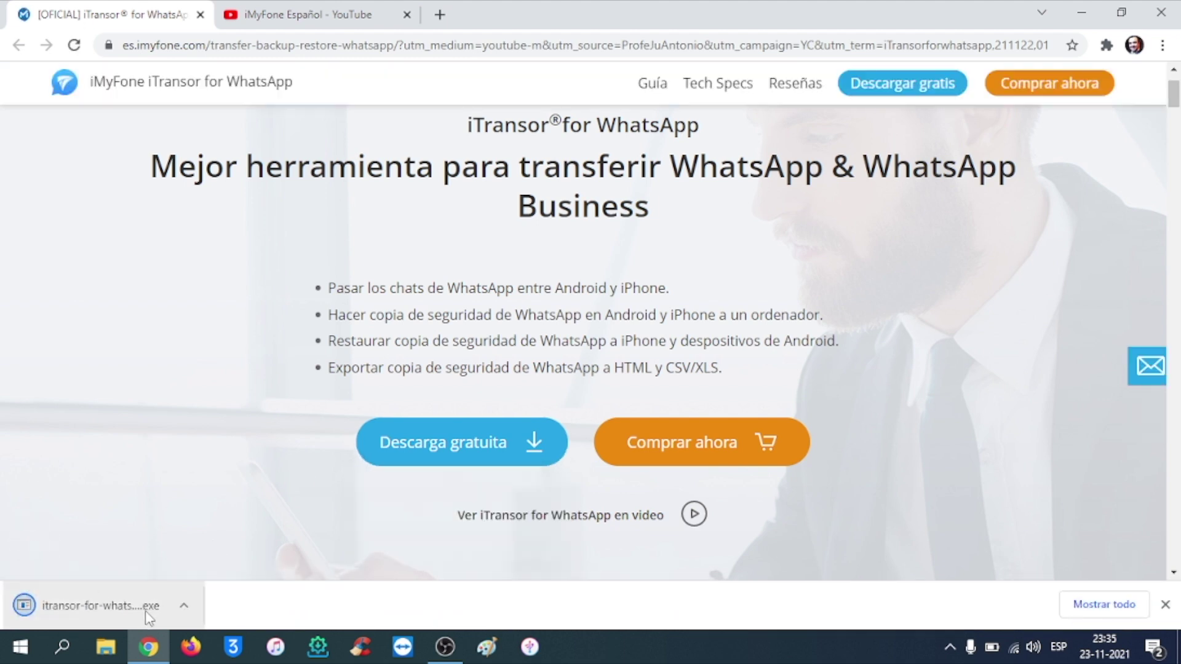
Step: Run the itransor-for-whatsapp_setup installer from the desktop, accepting the iMyFone licence agreement to install the program
{"action": "left_click", "coordinate": [1177, 653]}
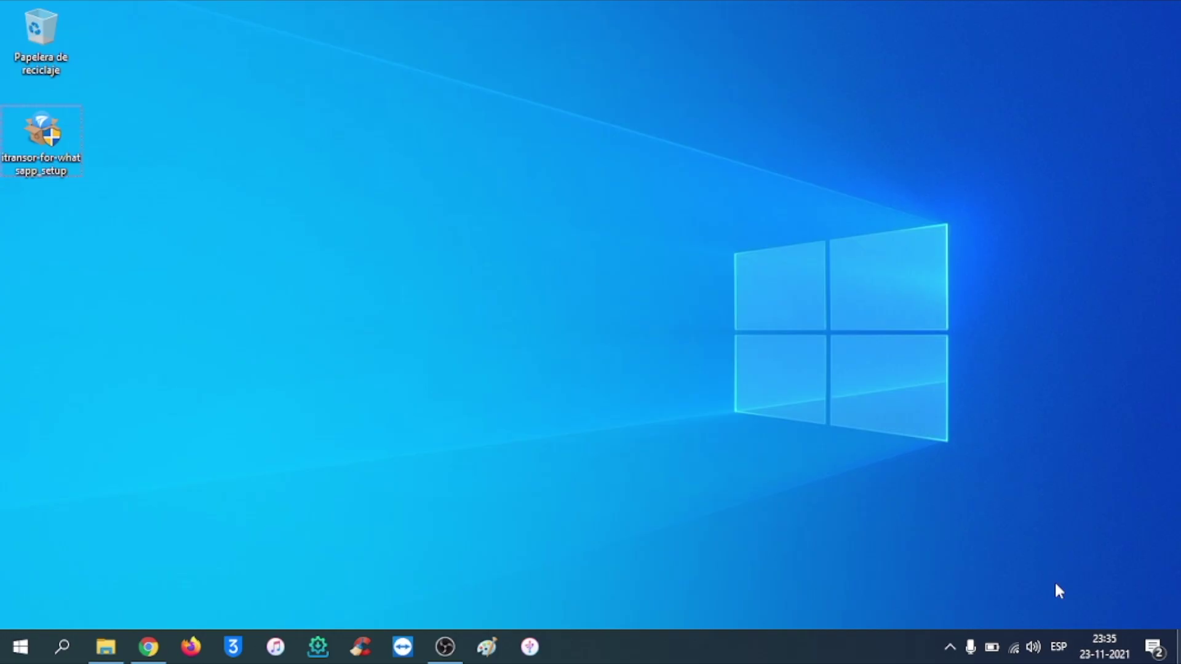
{"action": "double_click", "coordinate": [41, 131]}
{"action": "right_click", "coordinate": [44, 125]}
{"action": "left_click", "coordinate": [95, 157]}
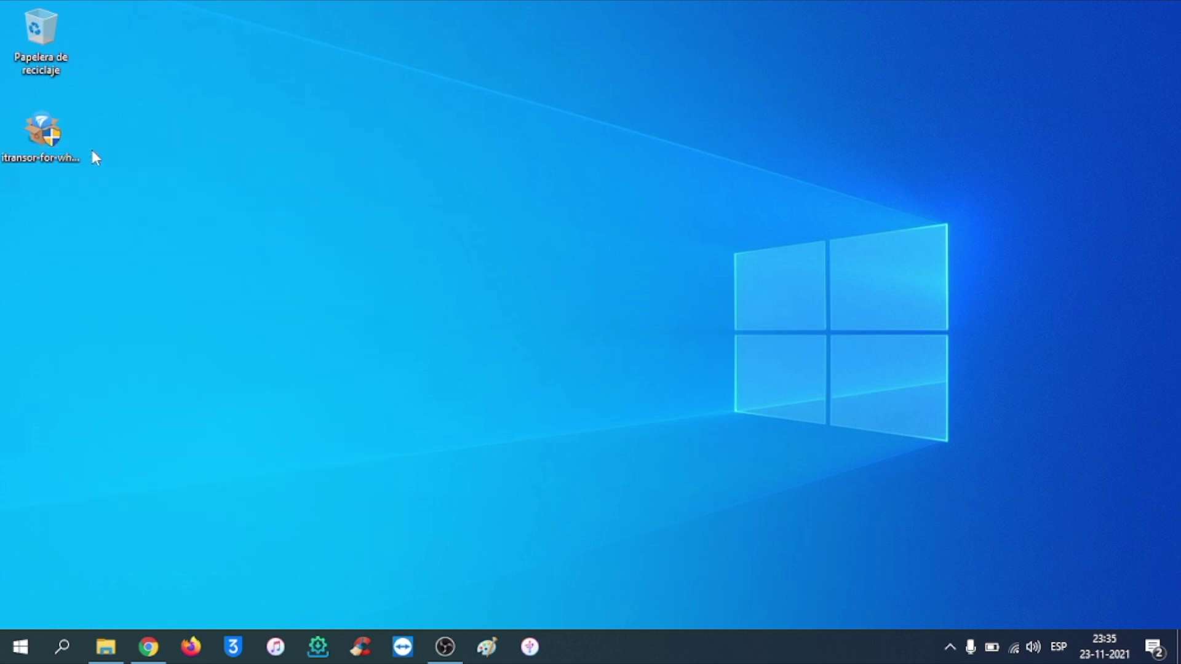
{"action": "left_click", "coordinate": [754, 452]}
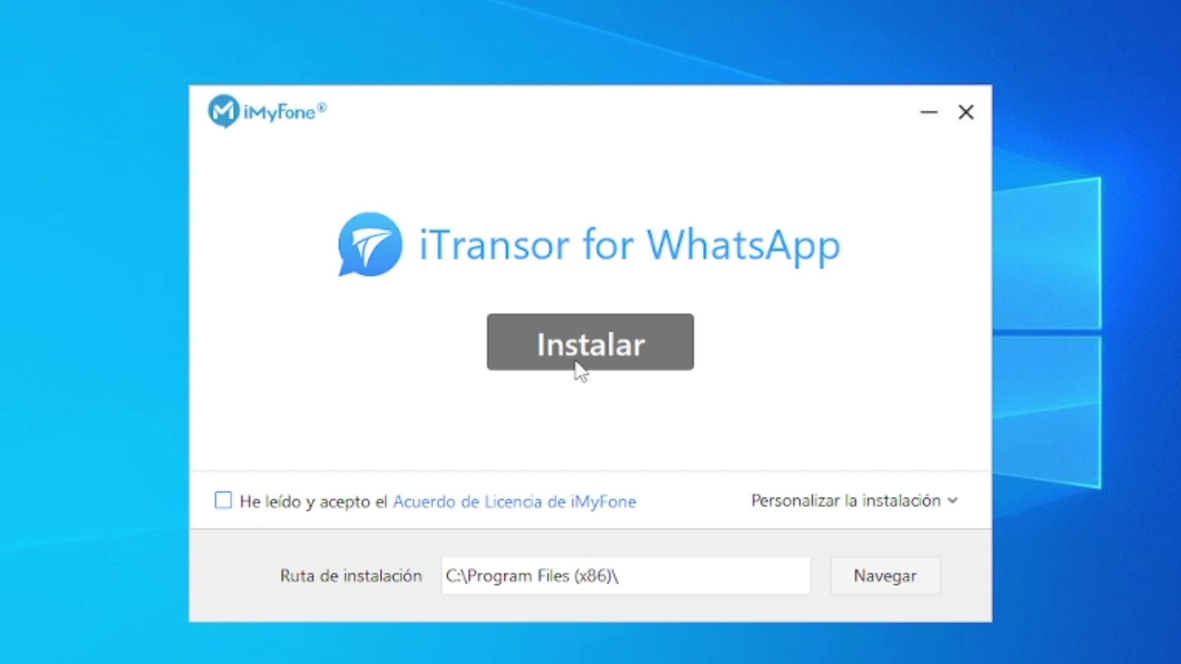
{"action": "left_click", "coordinate": [223, 501]}
{"action": "left_click", "coordinate": [646, 363]}
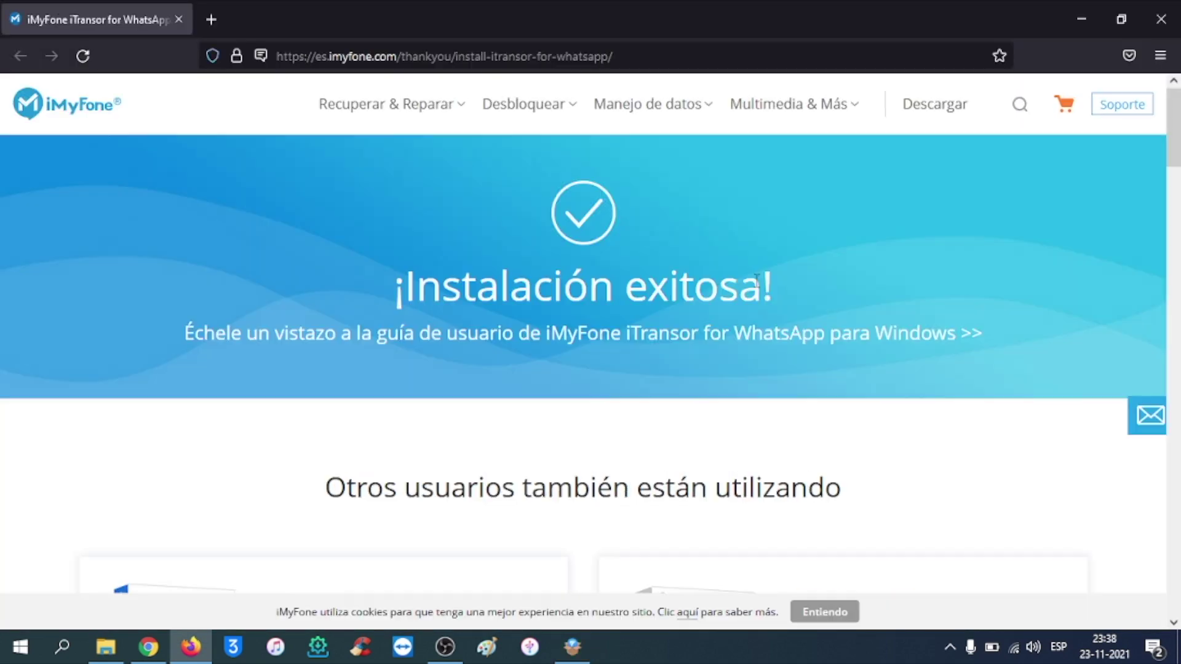
Step: Minimize the installation web page and launch iTransor for WhatsApp from the installer window
{"action": "left_click_drag", "start_coordinate": [762, 286], "coordinate": [410, 288]}
{"action": "left_click", "coordinate": [871, 182]}
{"action": "left_click", "coordinate": [1077, 19]}
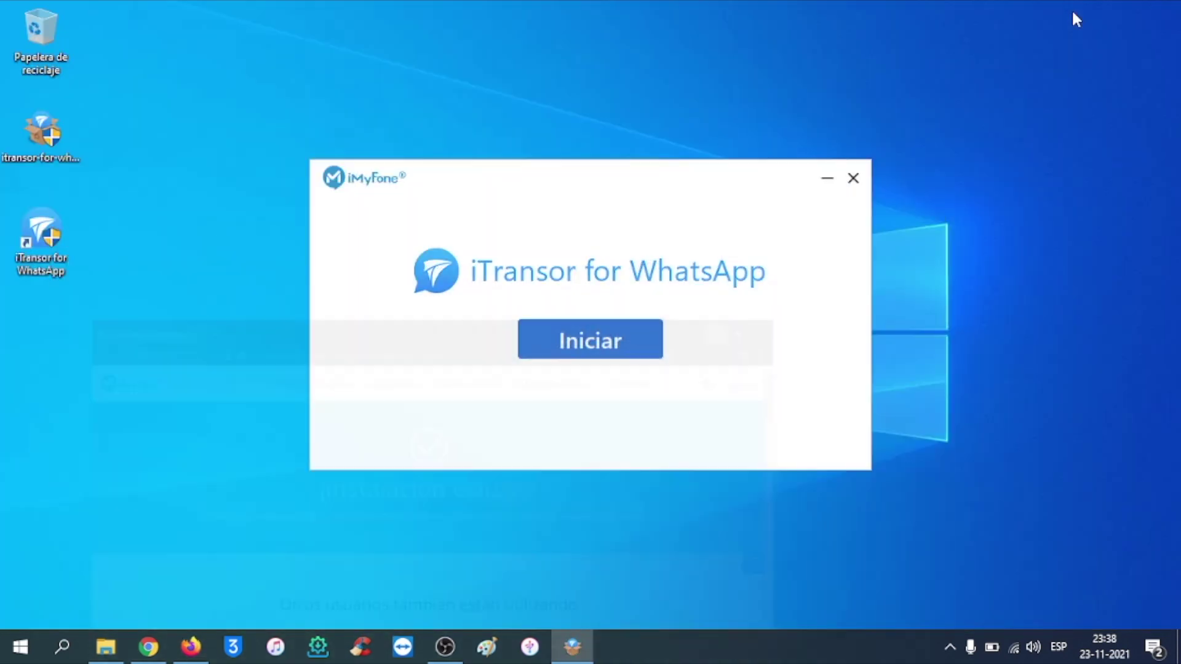
{"action": "left_click", "coordinate": [650, 346]}
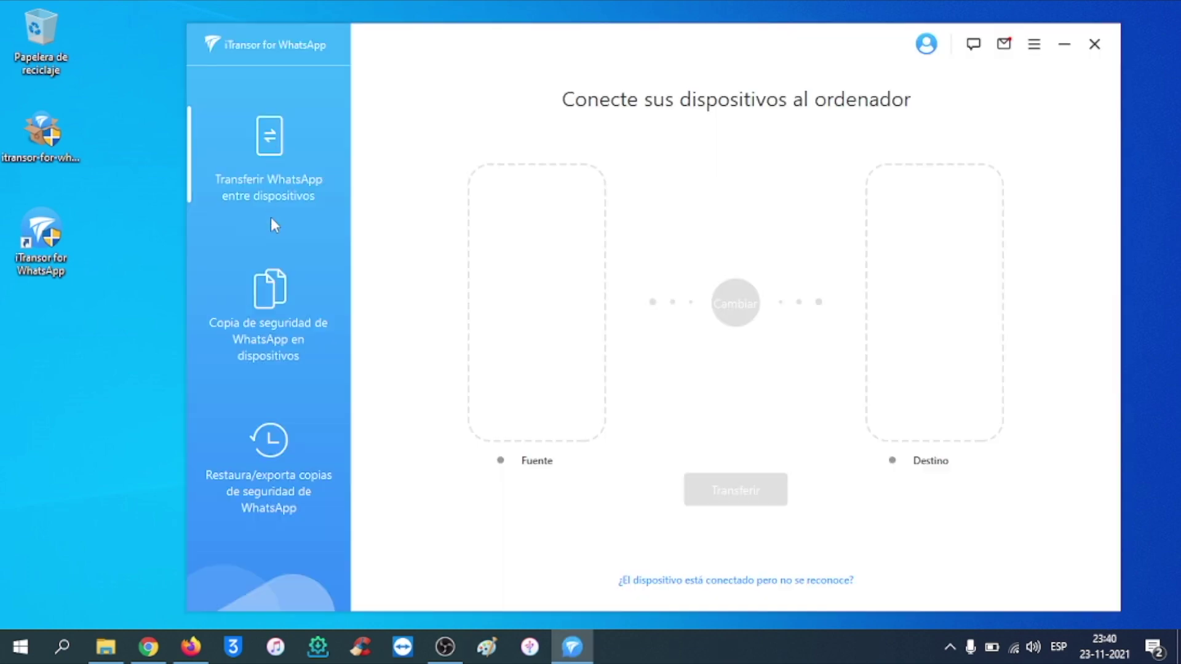
Step: Back up the WhatsApp Messenger data of the connected iPhone ProfeSE1 to the computer and finish the backup
{"action": "left_click", "coordinate": [272, 270]}
{"action": "left_click", "coordinate": [268, 449]}
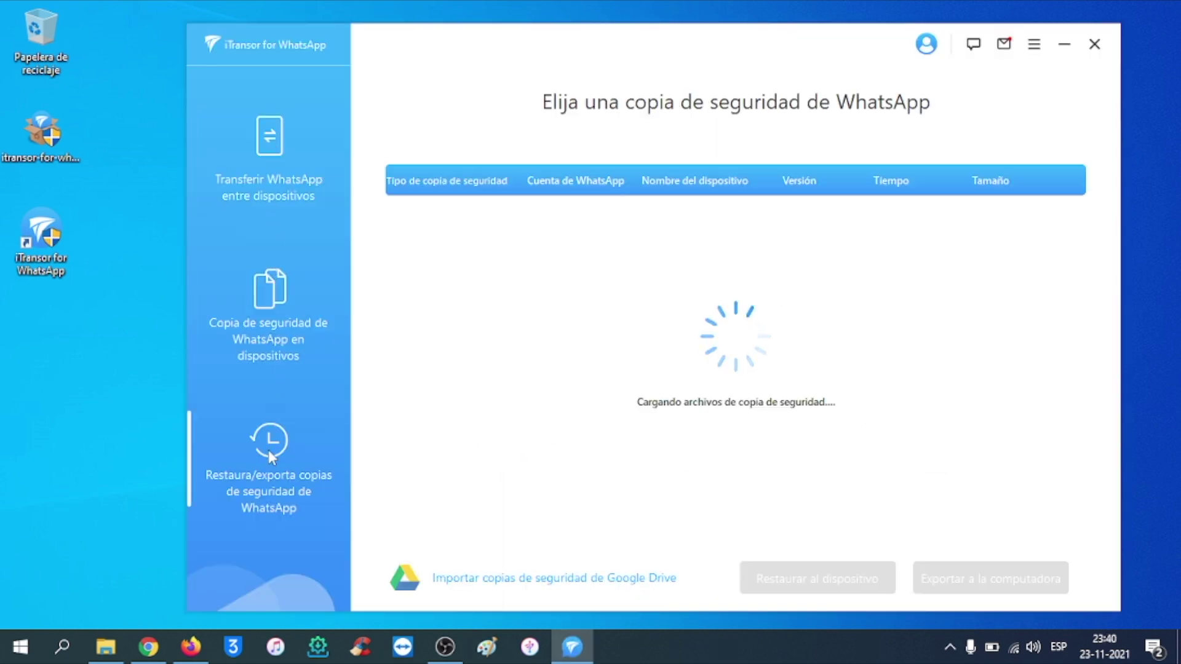
{"action": "left_click", "coordinate": [280, 305]}
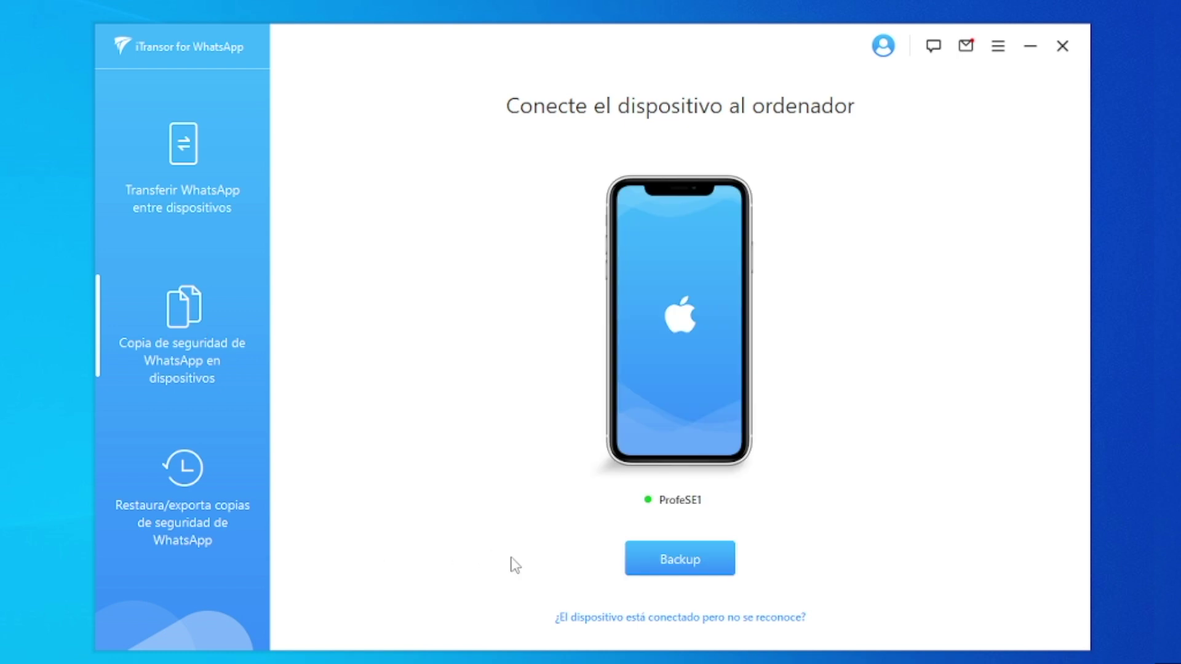
{"action": "left_click", "coordinate": [717, 569]}
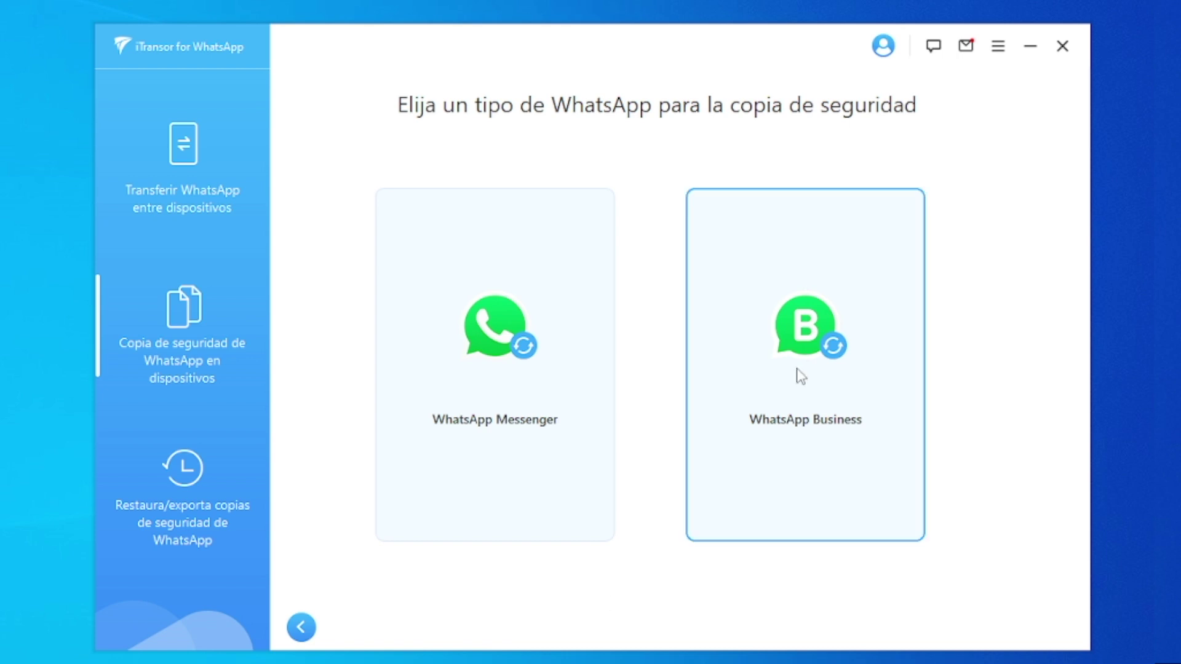
{"action": "left_click", "coordinate": [541, 337]}
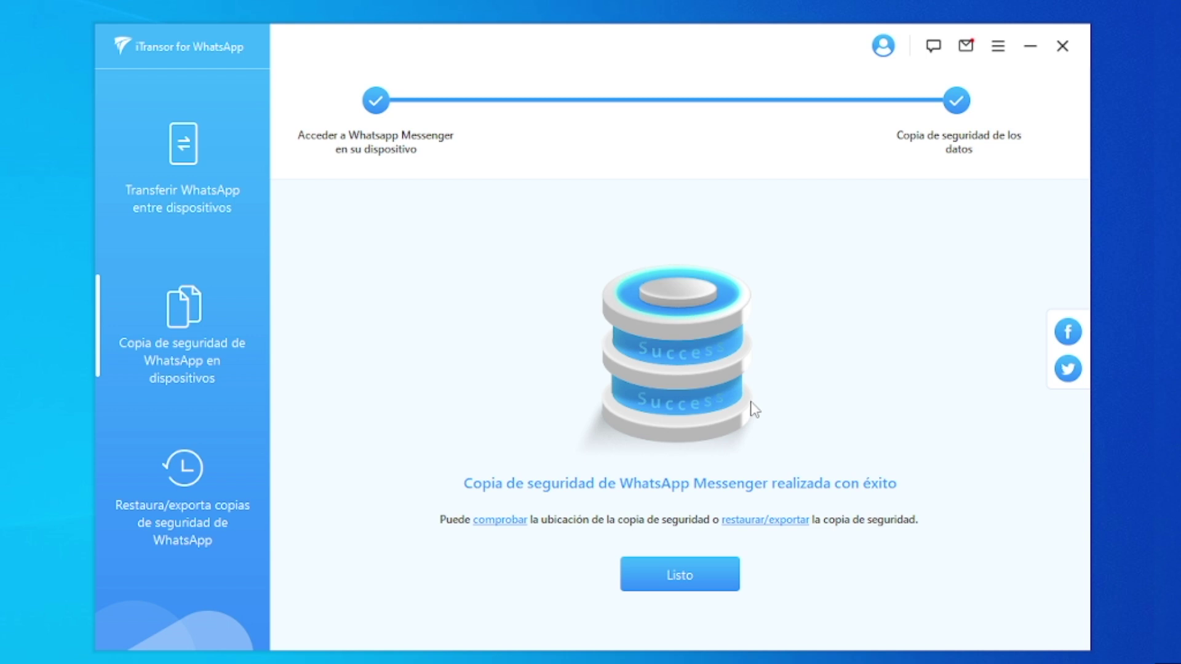
{"action": "left_click", "coordinate": [717, 582]}
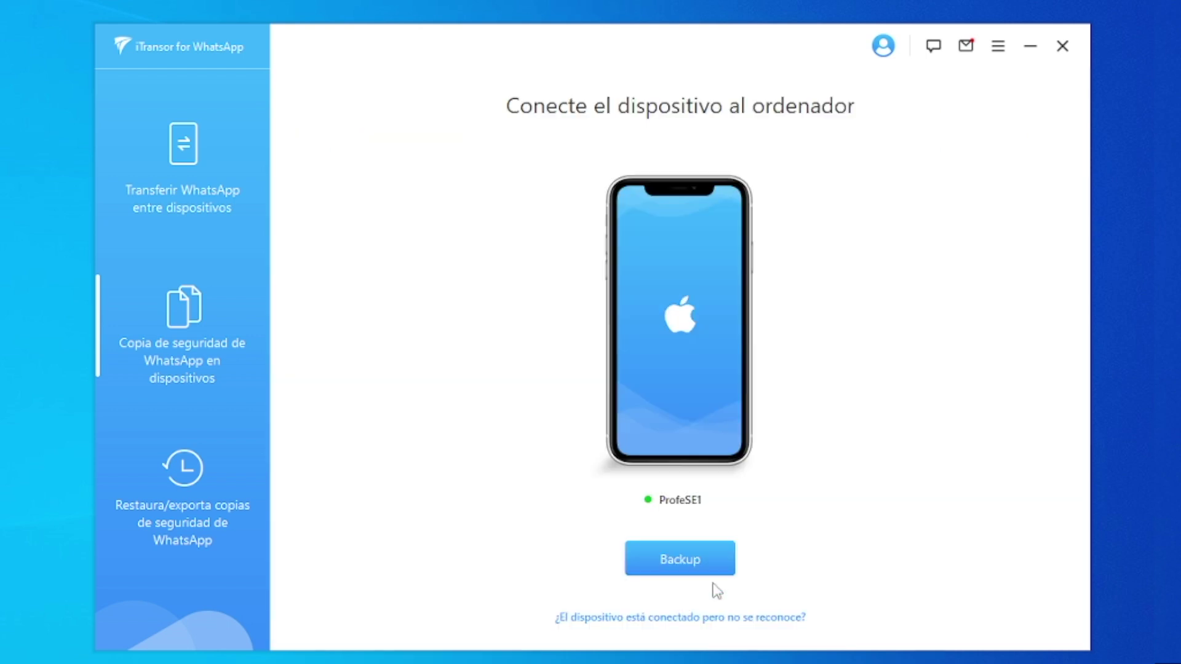
Step: Examine the password, deletion and Google Drive import options for WhatsApp backups, dismissing each dialog without applying it
{"action": "left_click", "coordinate": [187, 511]}
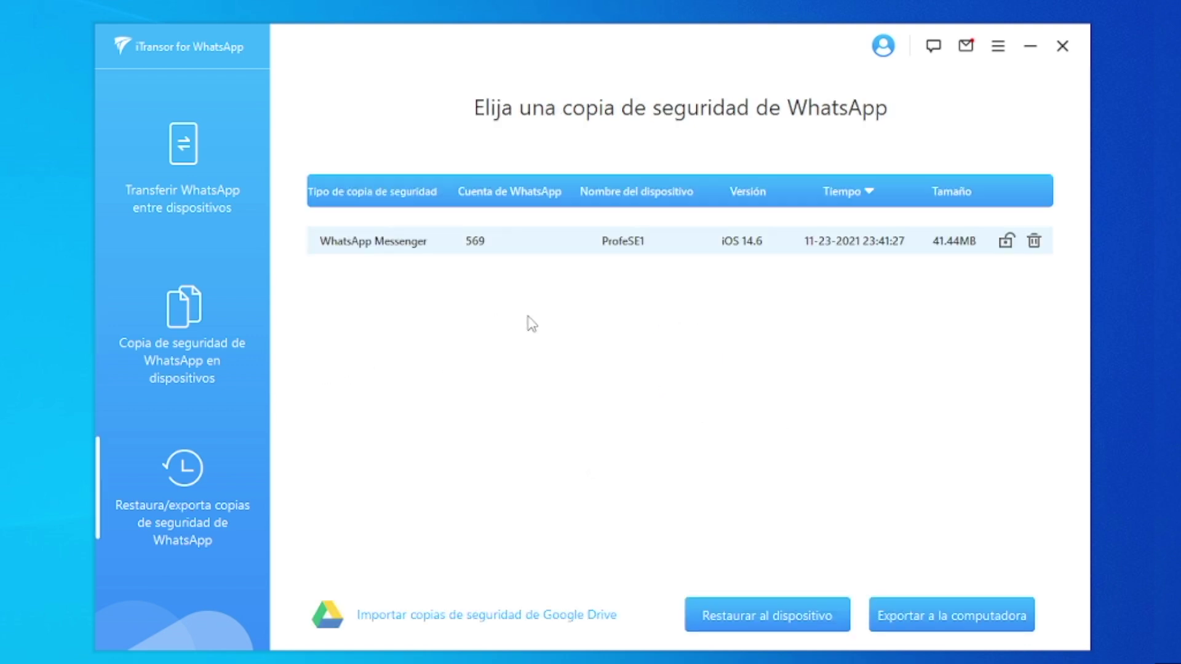
{"action": "left_click", "coordinate": [1006, 242]}
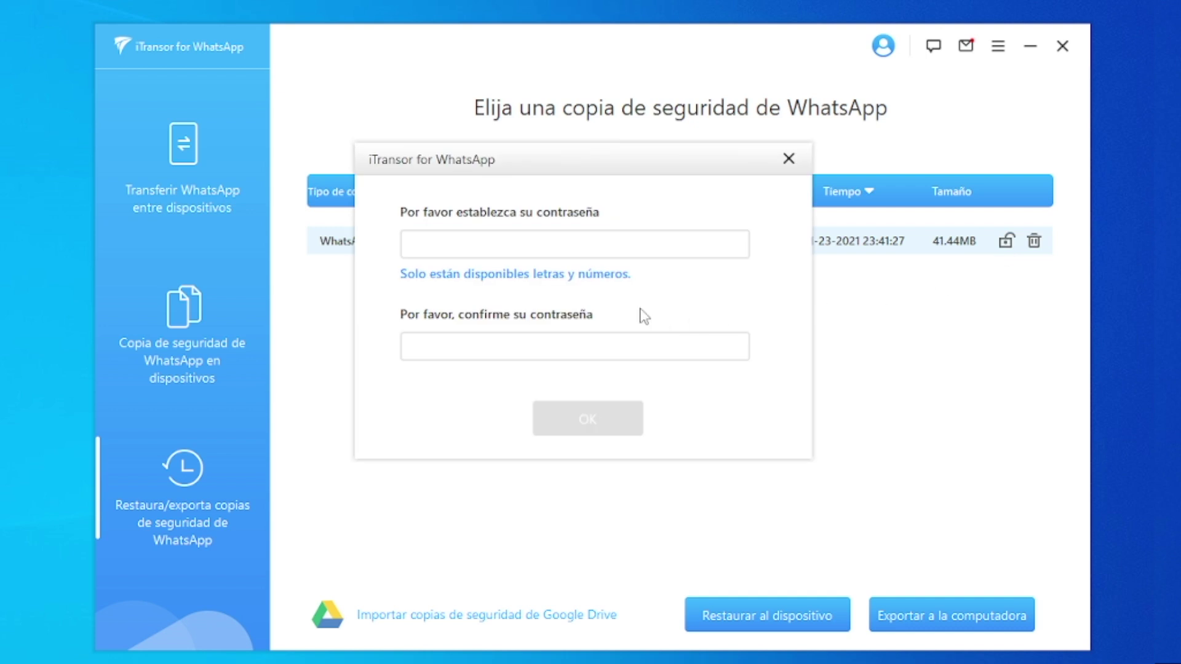
{"action": "left_click", "coordinate": [790, 159]}
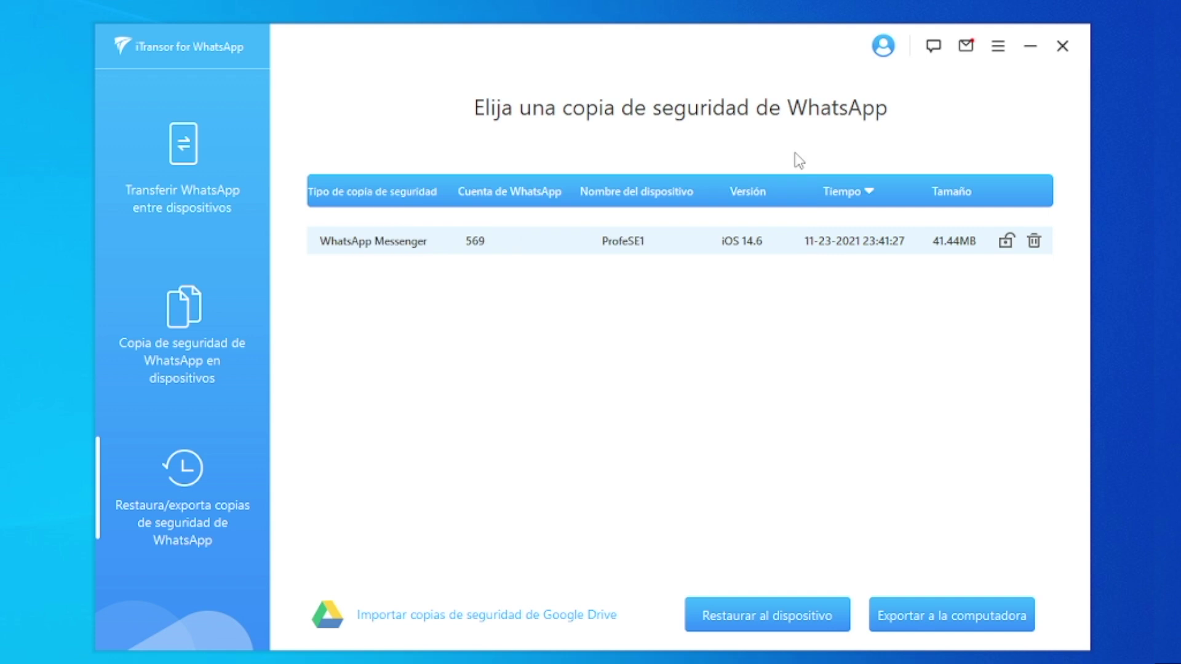
{"action": "left_click", "coordinate": [1036, 249]}
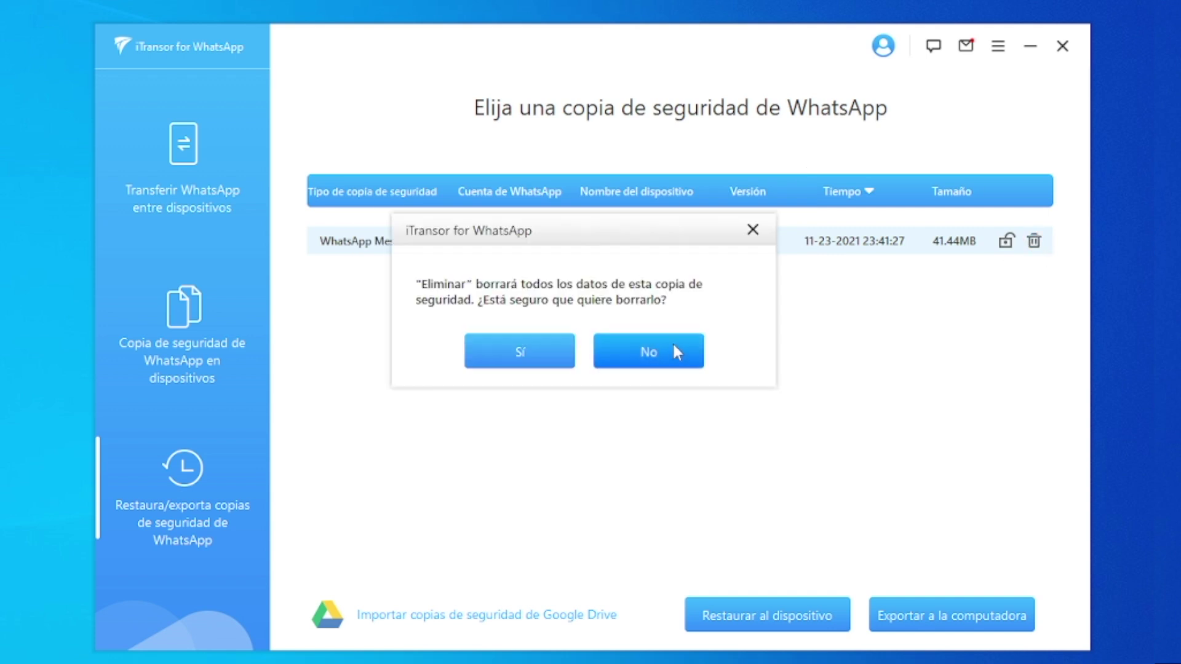
{"action": "left_click", "coordinate": [752, 230]}
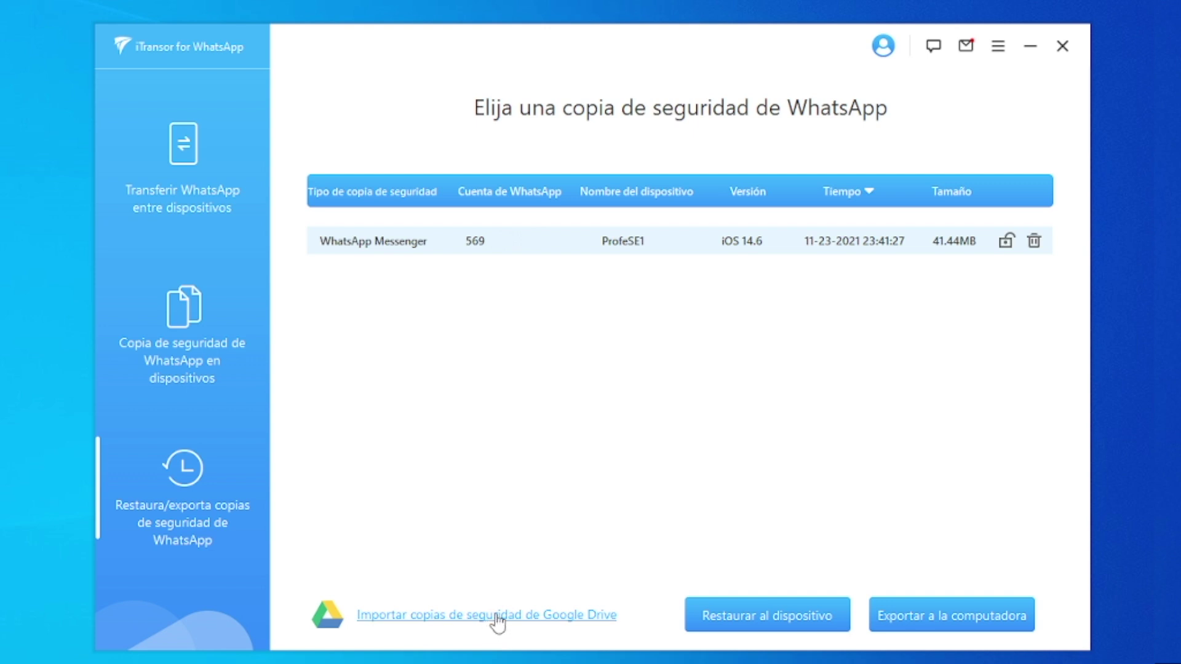
{"action": "left_click", "coordinate": [527, 620]}
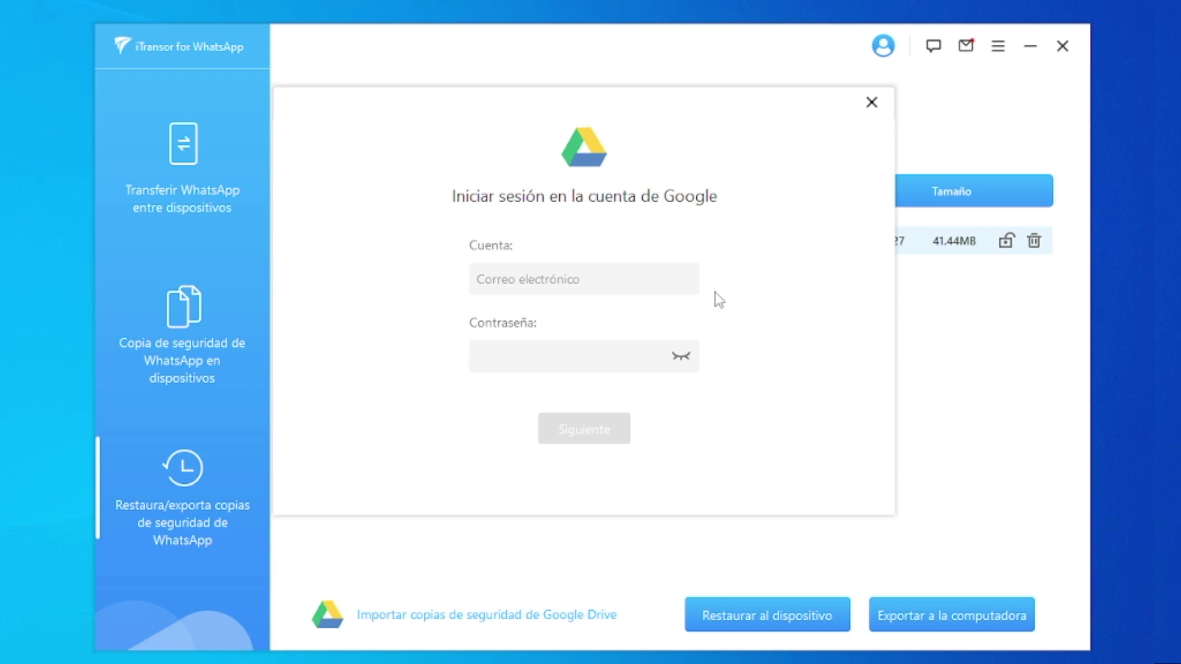
{"action": "left_click", "coordinate": [871, 103]}
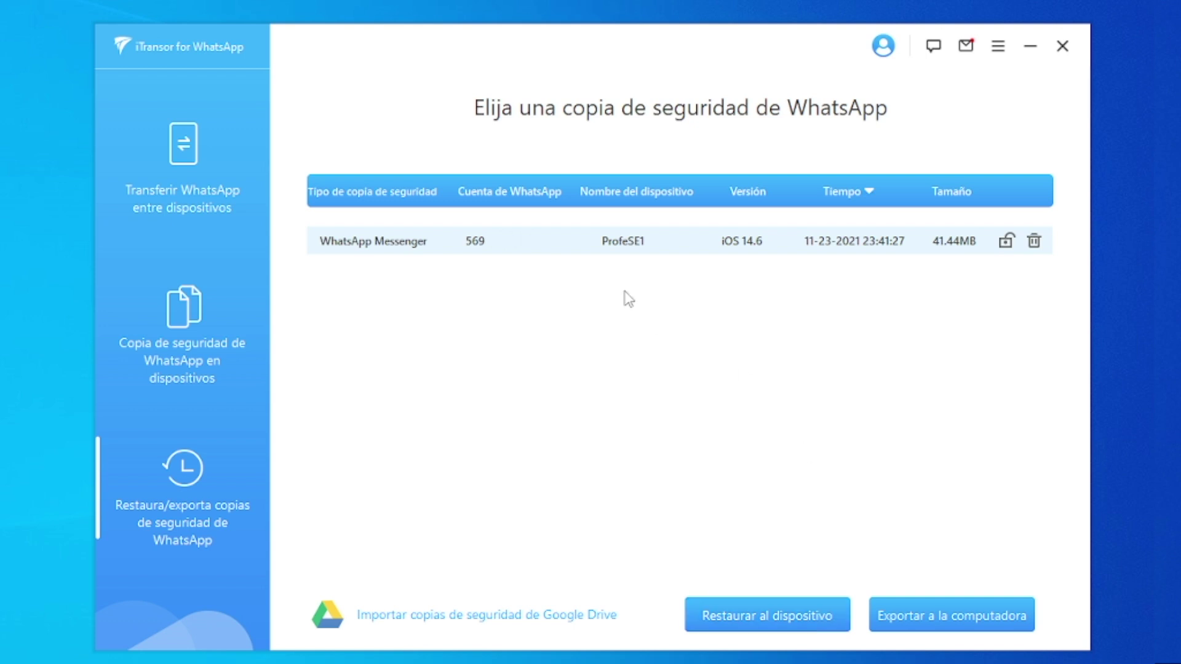
Step: Preview the WhatsApp Messenger backup before restoring it, examining its chats, photos, videos, contacts and files
{"action": "left_click", "coordinate": [831, 629]}
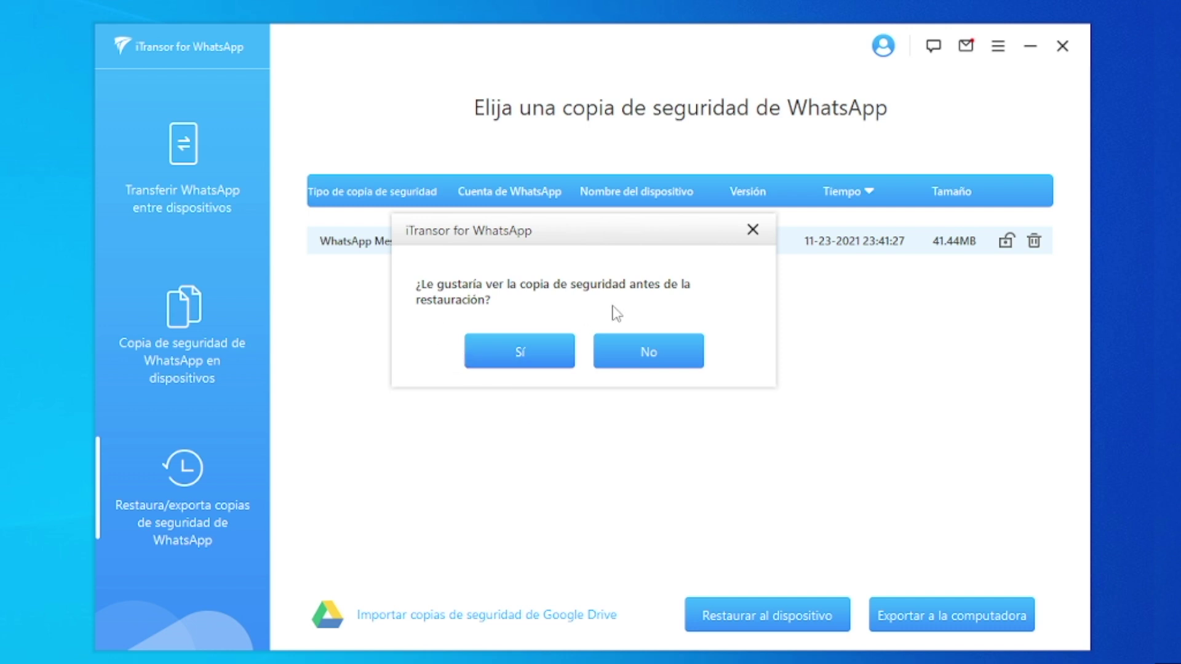
{"action": "left_click", "coordinate": [549, 340]}
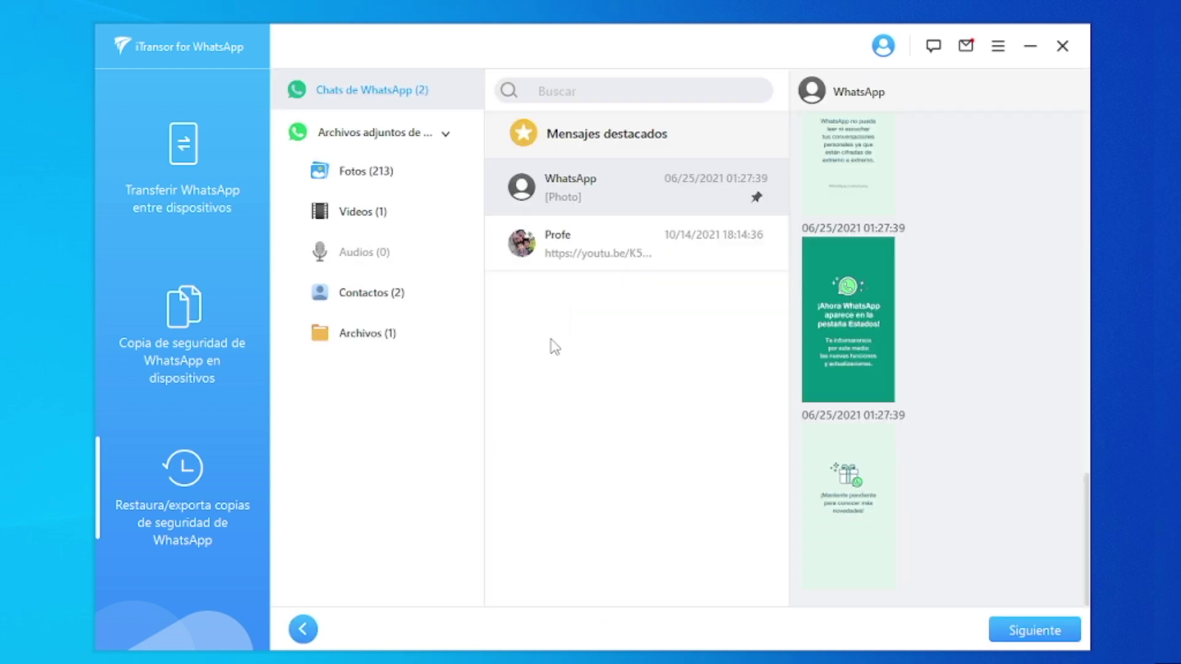
{"action": "left_click", "coordinate": [585, 246]}
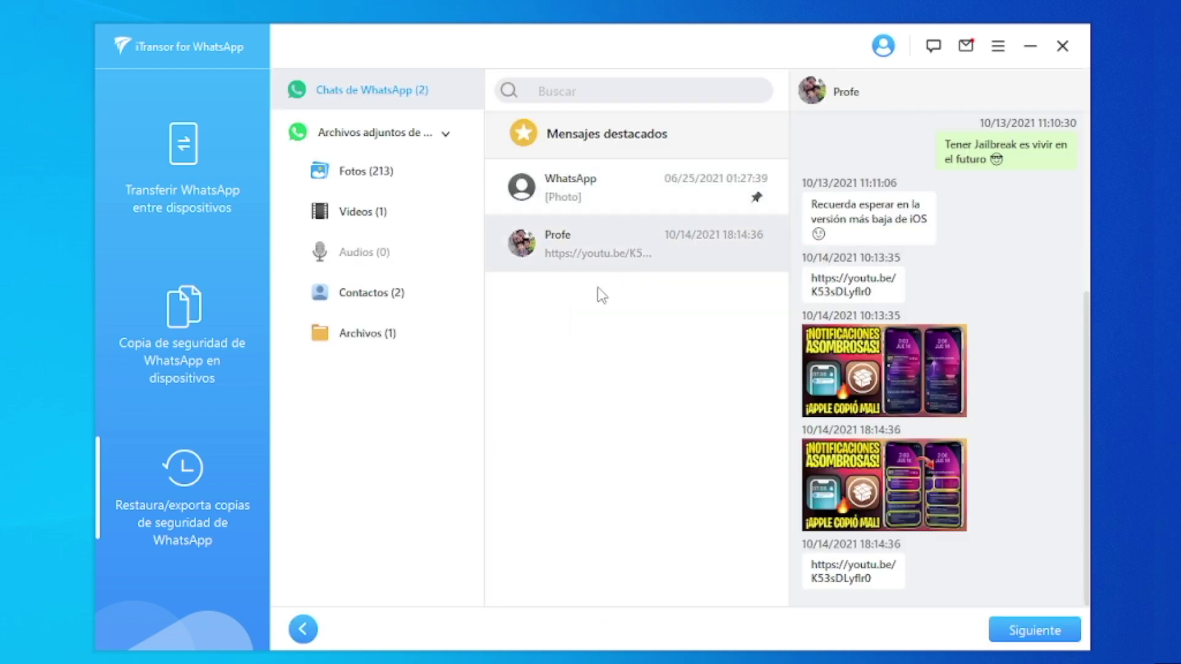
{"action": "left_click", "coordinate": [386, 170]}
{"action": "left_click", "coordinate": [388, 213]}
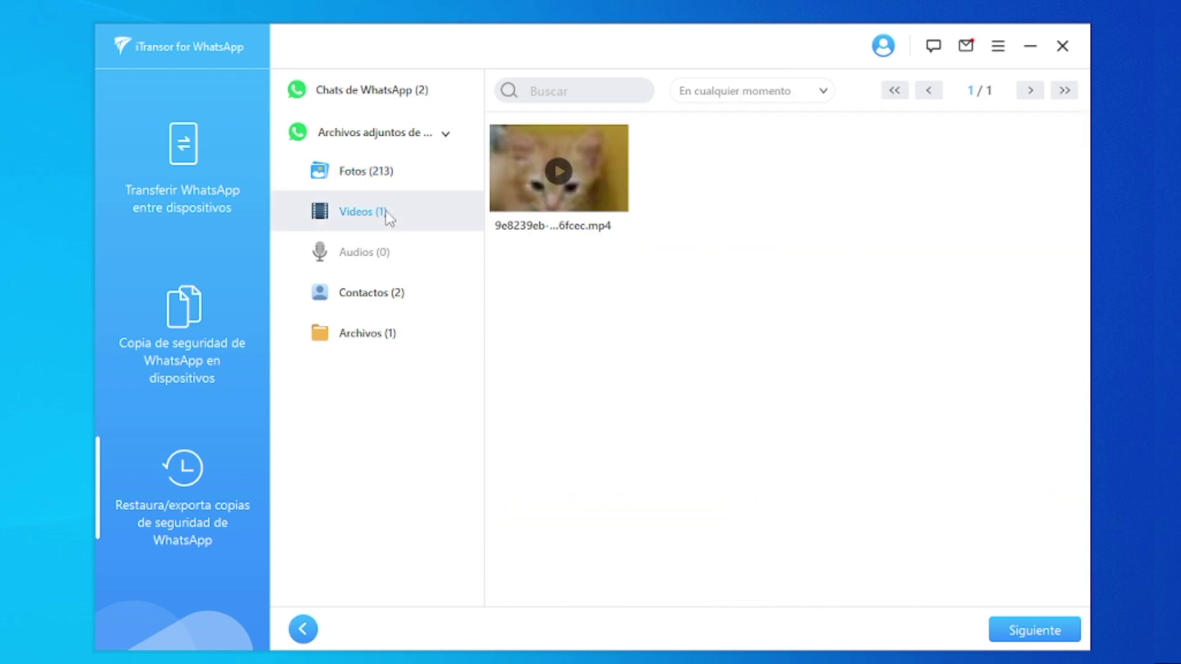
{"action": "left_click", "coordinate": [382, 291]}
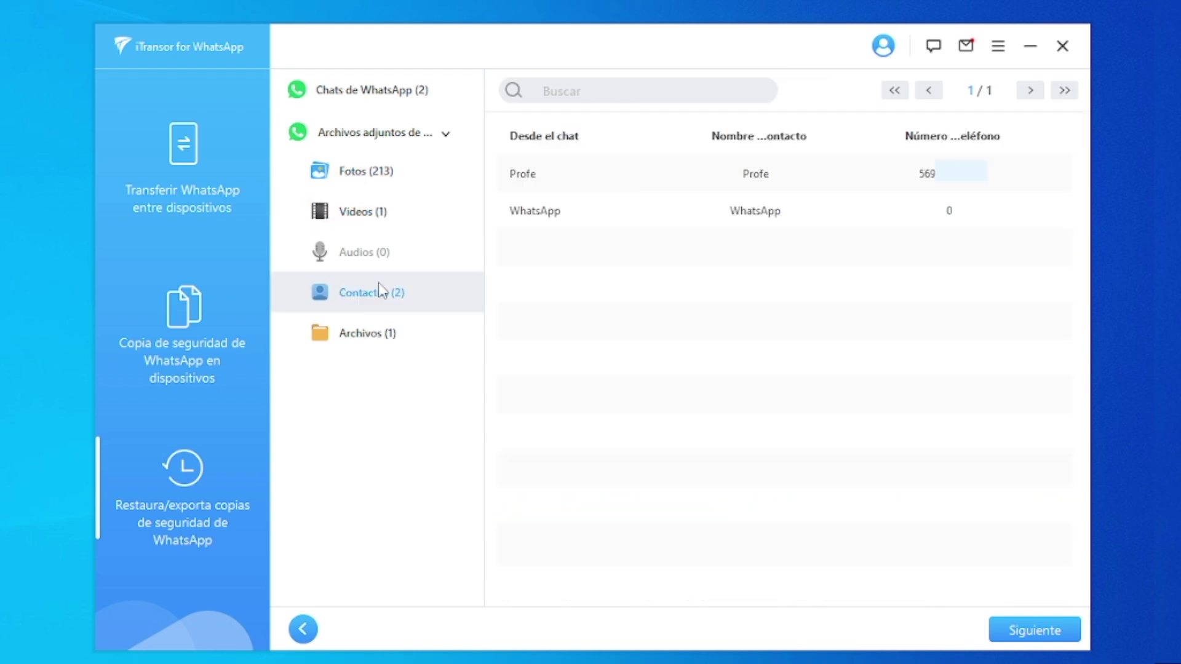
{"action": "left_click", "coordinate": [409, 346]}
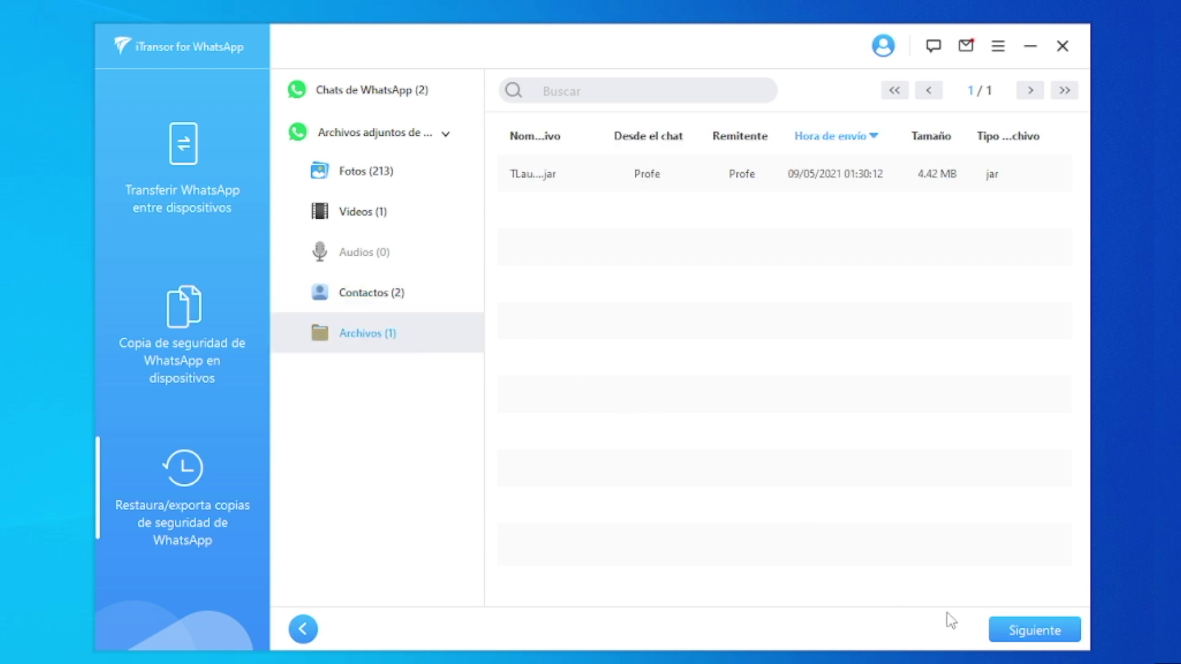
Step: Proceed from the backup preview and start restoring the backup to the connected iPhone ProfeSE1
{"action": "left_click", "coordinate": [1058, 638]}
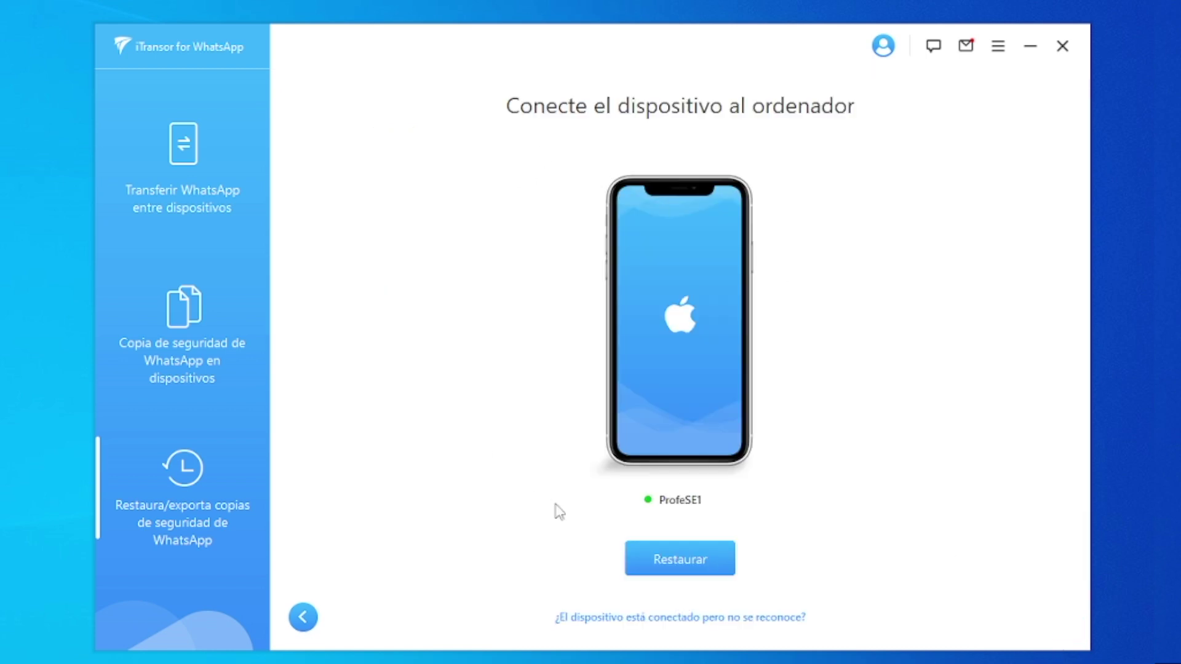
{"action": "left_click", "coordinate": [728, 560]}
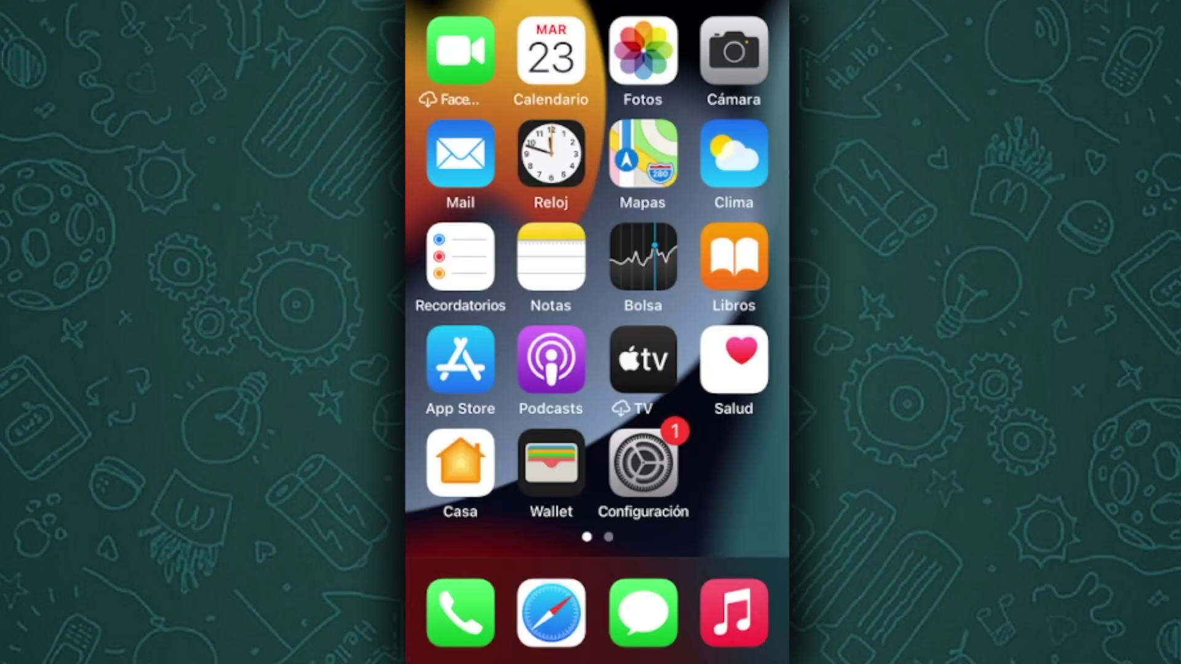
Step: Turn off Buscar Mi iPhone under Encontrar in the Apple ID settings of the iPhone receiving the restore, and confirm the deactivation
{"action": "left_click", "coordinate": [643, 463]}
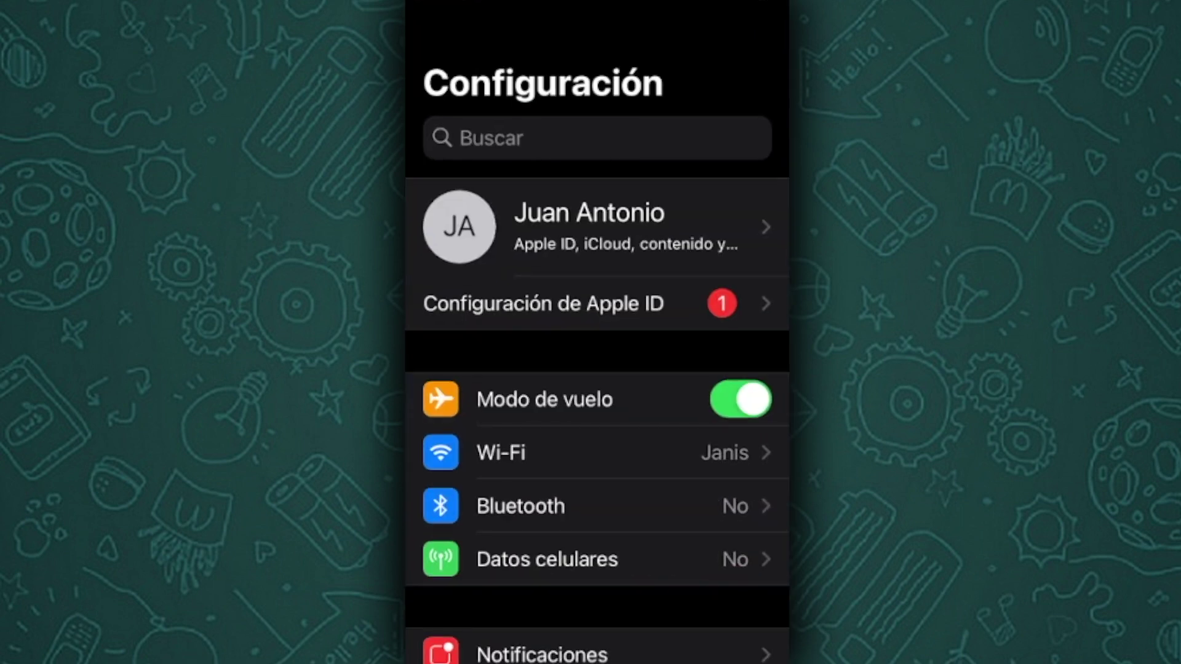
{"action": "left_click", "coordinate": [590, 227]}
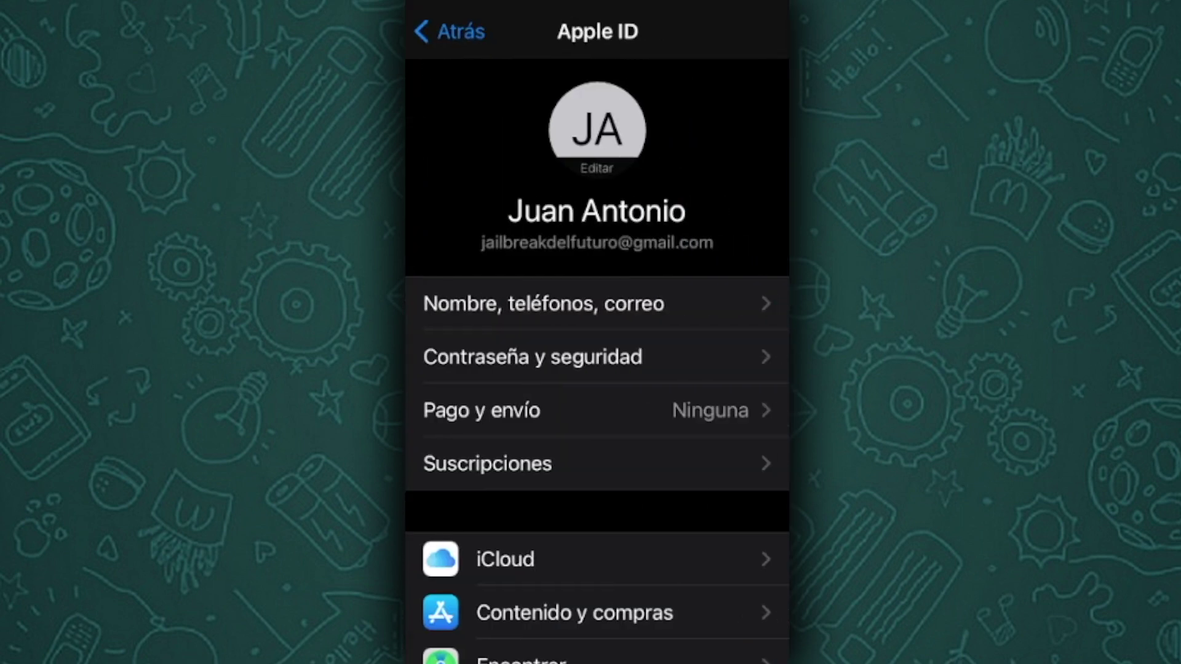
{"action": "scroll", "coordinate": [597, 369], "scroll_direction": "down", "scroll_amount": 3}
{"action": "left_click", "coordinate": [521, 478]}
{"action": "left_click", "coordinate": [553, 127]}
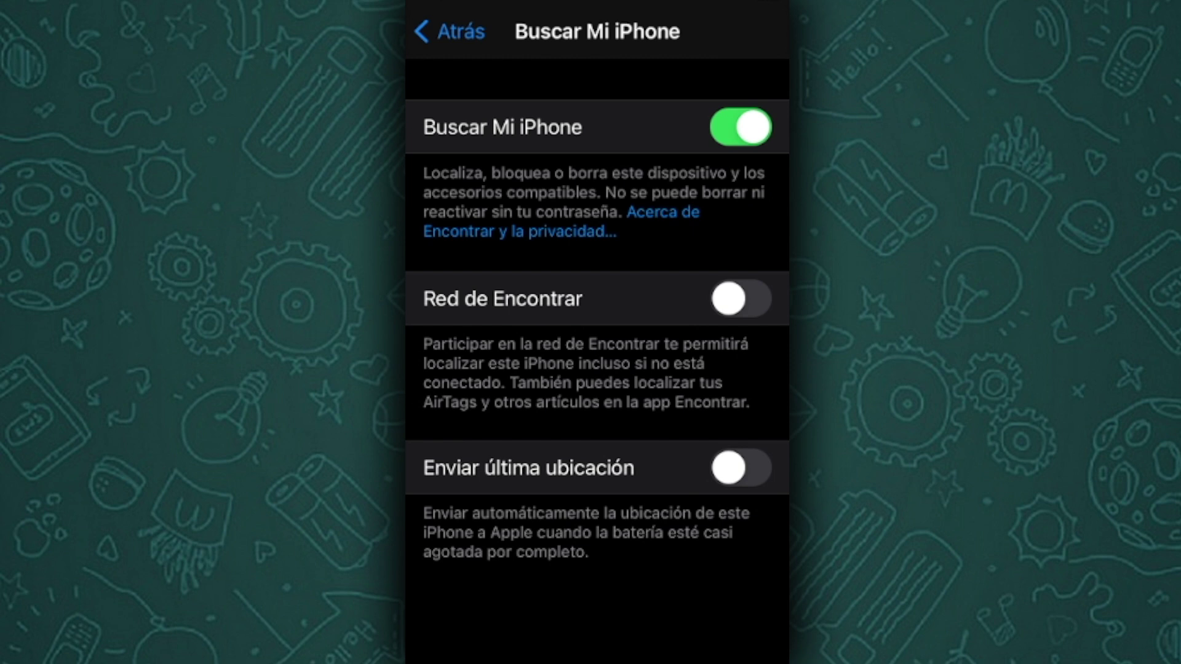
{"action": "left_click", "coordinate": [741, 127]}
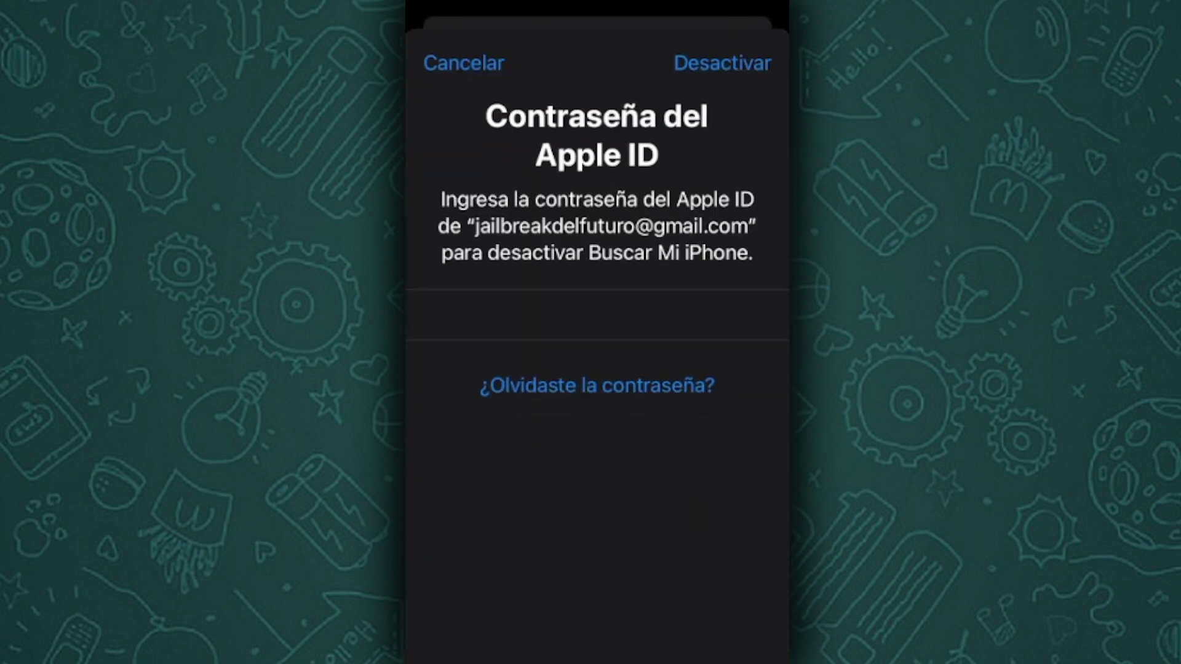
{"action": "left_click", "coordinate": [722, 63]}
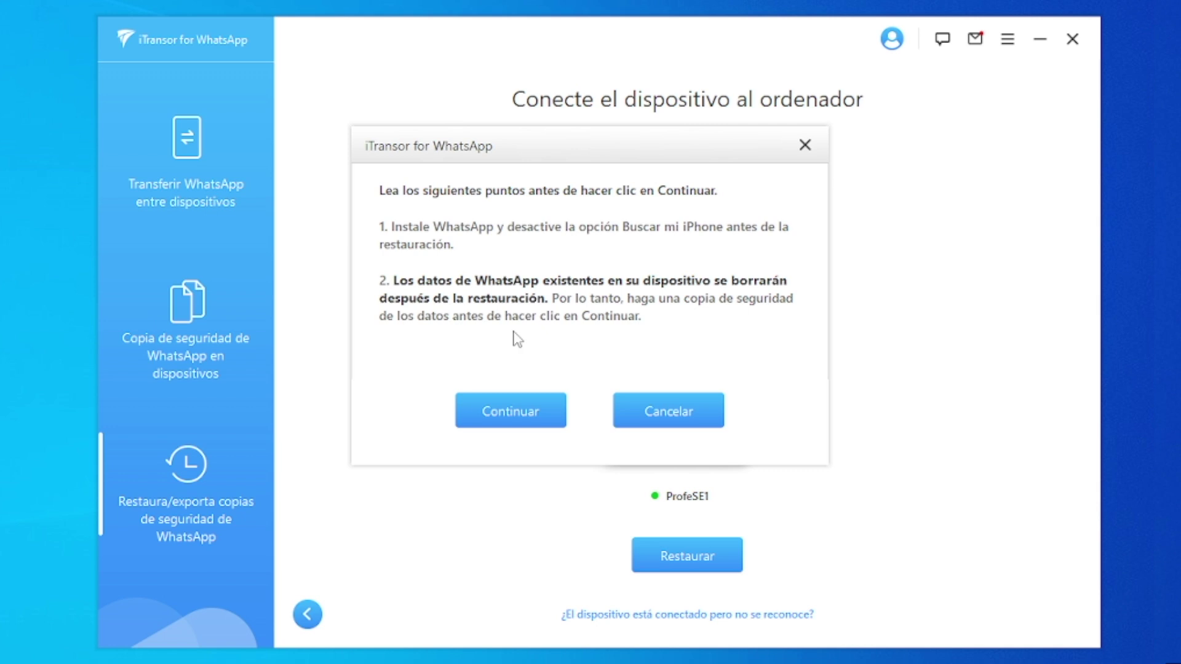
Step: In iTransor for WhatsApp, continue restoring the WhatsApp Messenger backup to ProfeSE1 and finish the restore
{"action": "left_click", "coordinate": [540, 405]}
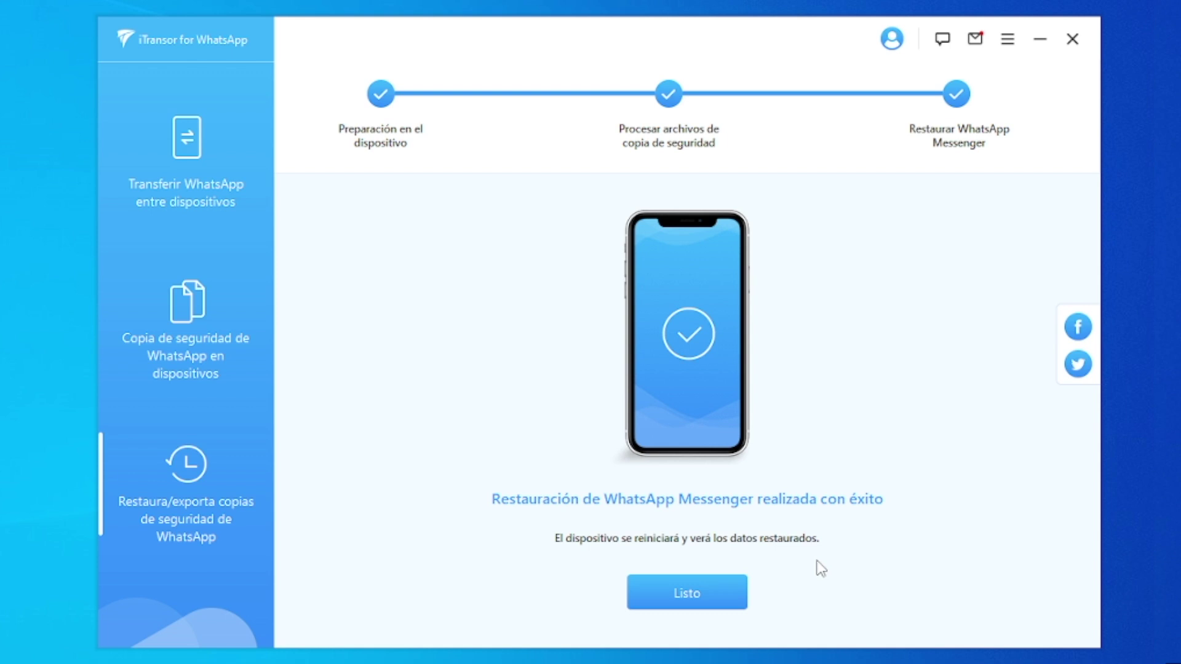
{"action": "left_click", "coordinate": [713, 595]}
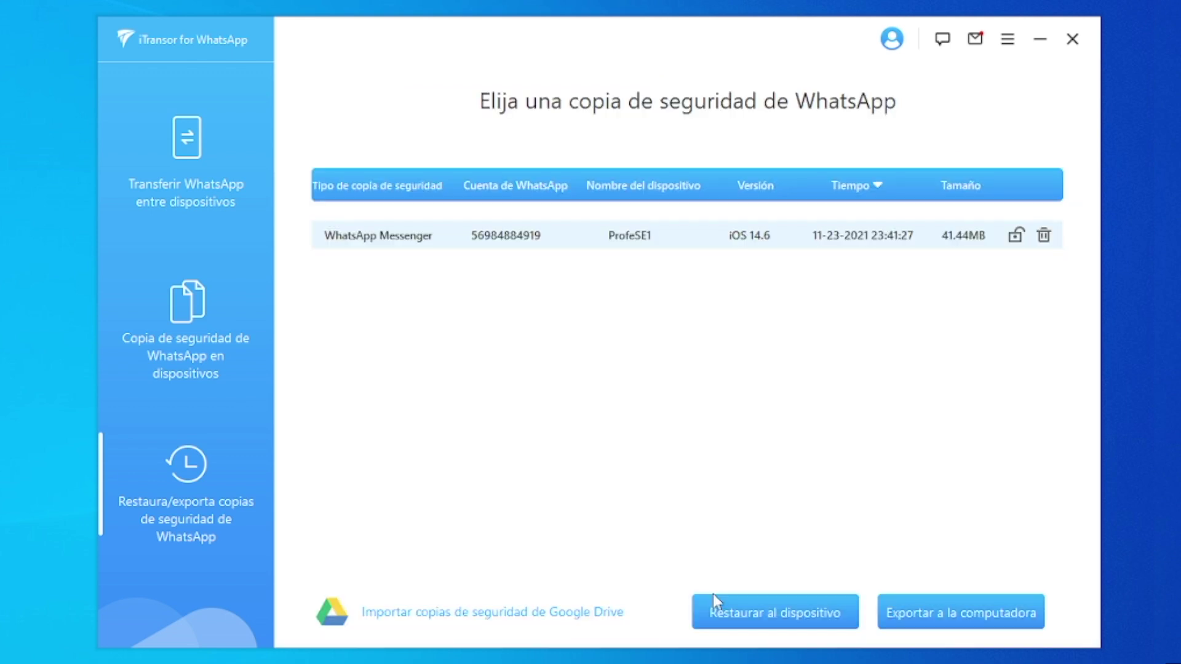
Step: Start exporting the WhatsApp Messenger backup to the computer and include its photos, videos and contacts
{"action": "left_click", "coordinate": [966, 607]}
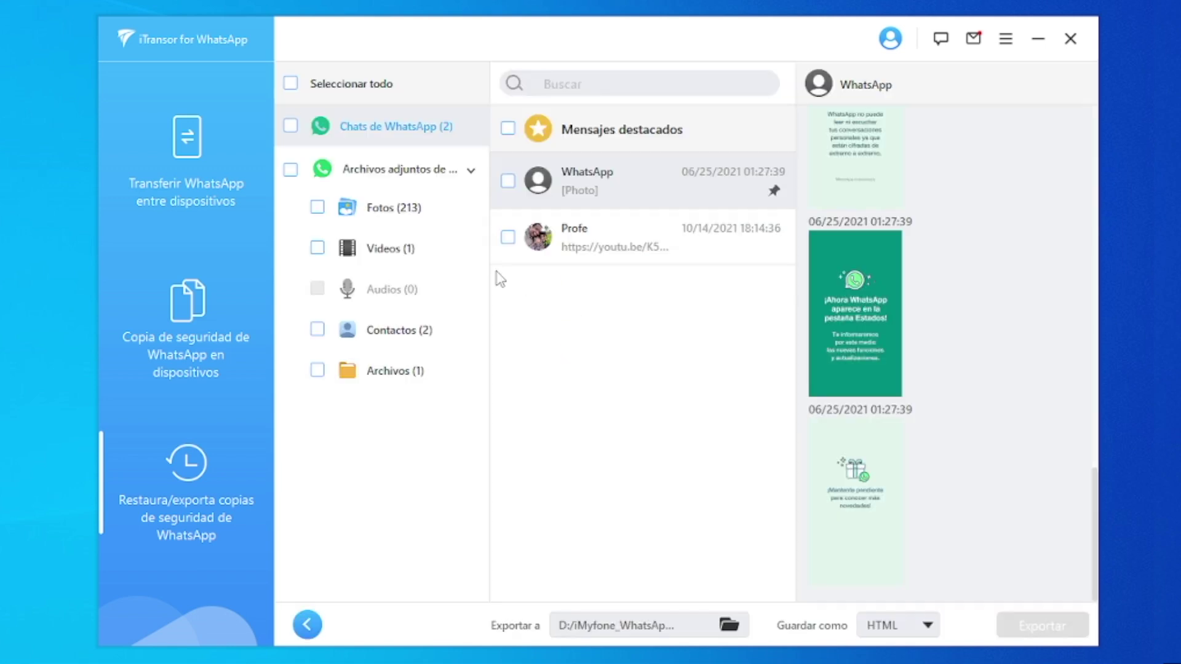
{"action": "left_click", "coordinate": [317, 208]}
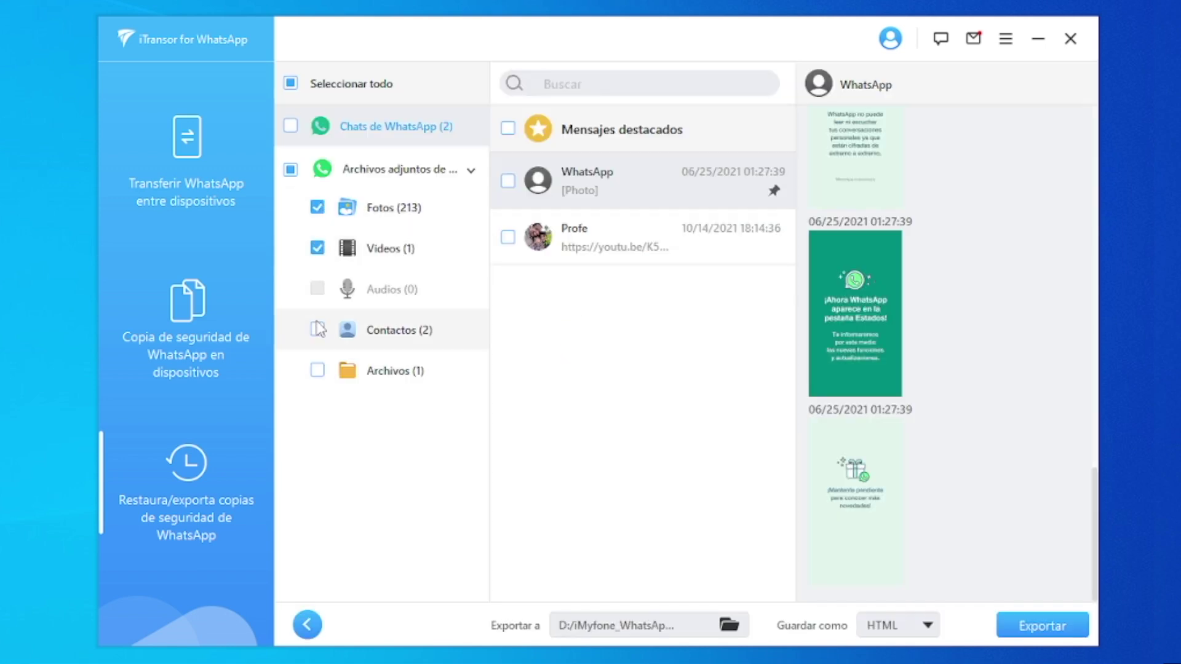
Step: Create a folder named Nueva carpeta on the desktop and set it as the export destination
{"action": "left_click", "coordinate": [729, 625]}
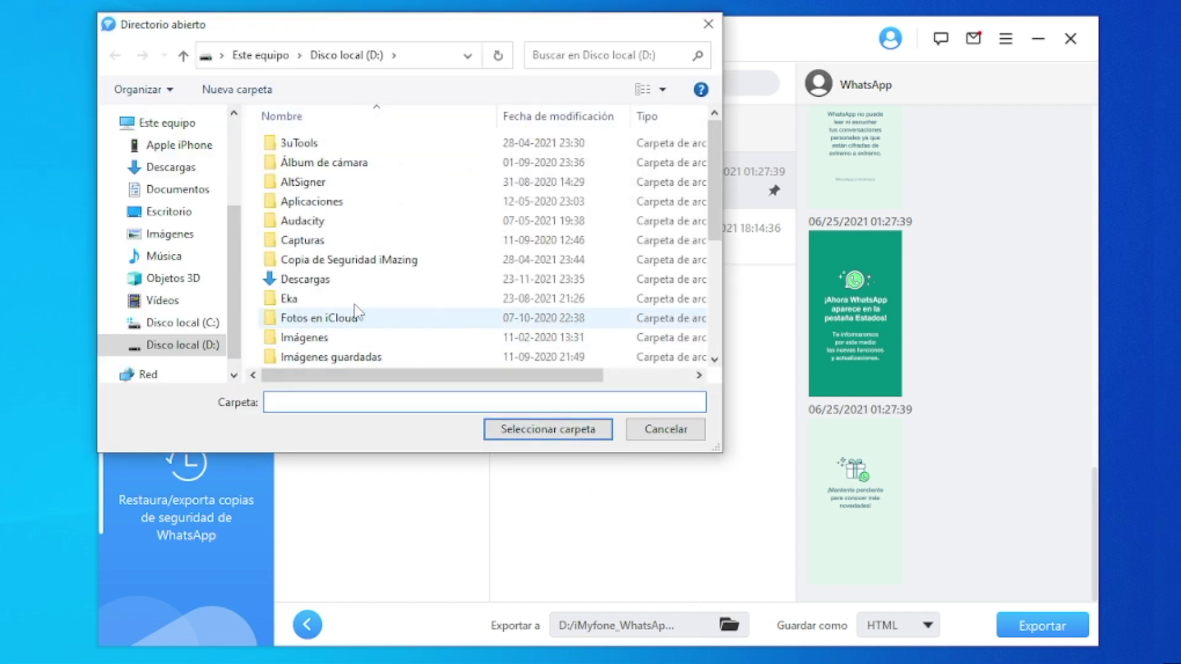
{"action": "left_click", "coordinate": [169, 211]}
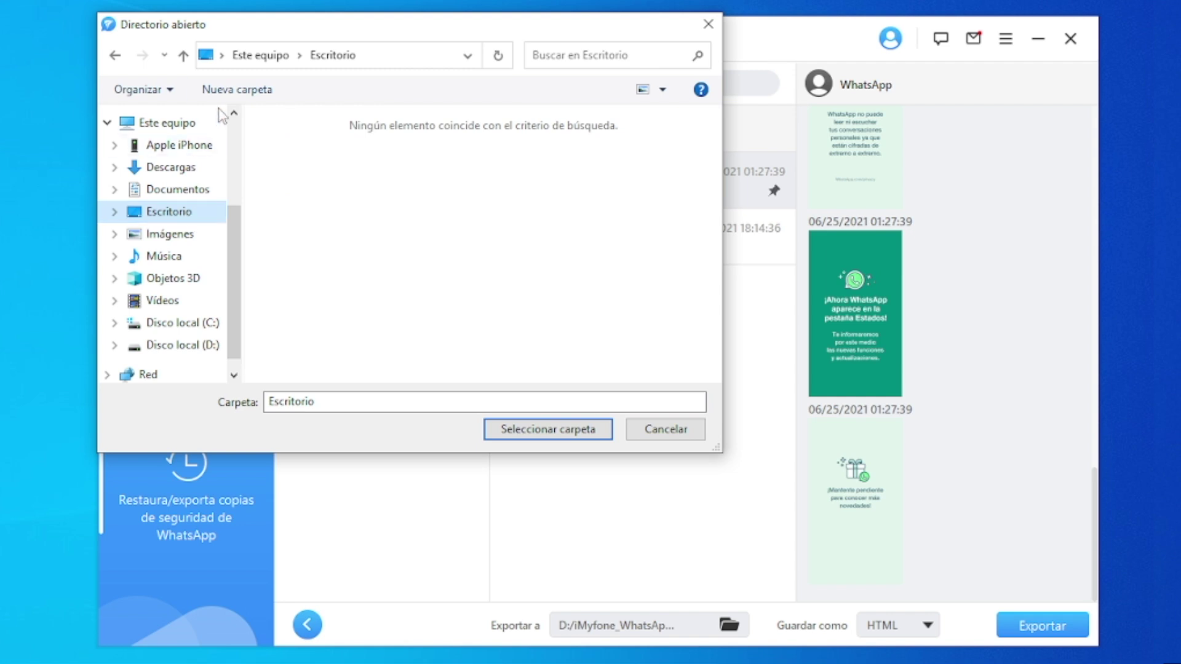
{"action": "left_click", "coordinate": [237, 90]}
{"action": "left_click", "coordinate": [468, 345]}
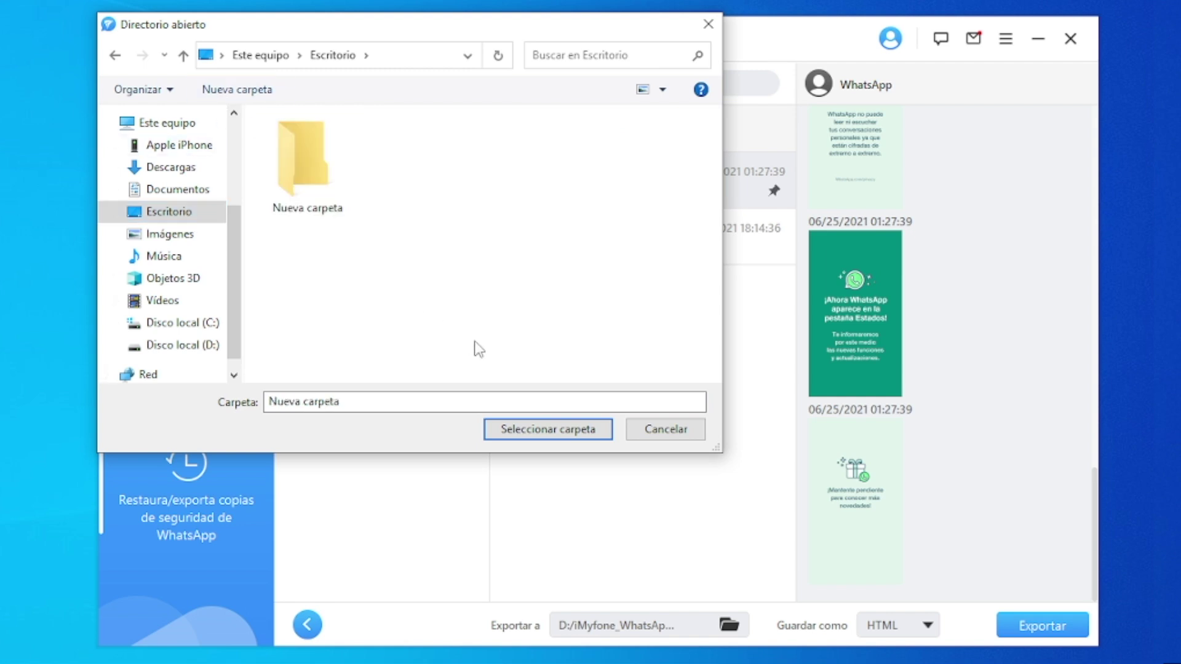
{"action": "left_click", "coordinate": [535, 431]}
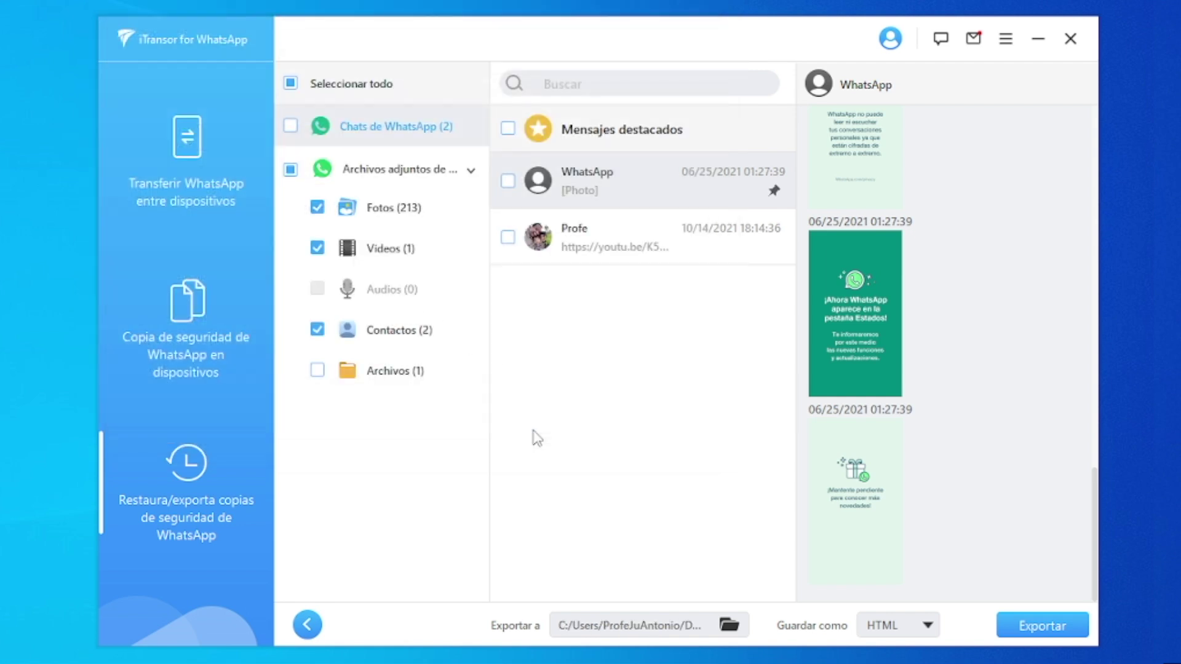
Step: Choose HTML as the save format and export the selected WhatsApp data
{"action": "left_click", "coordinate": [900, 630]}
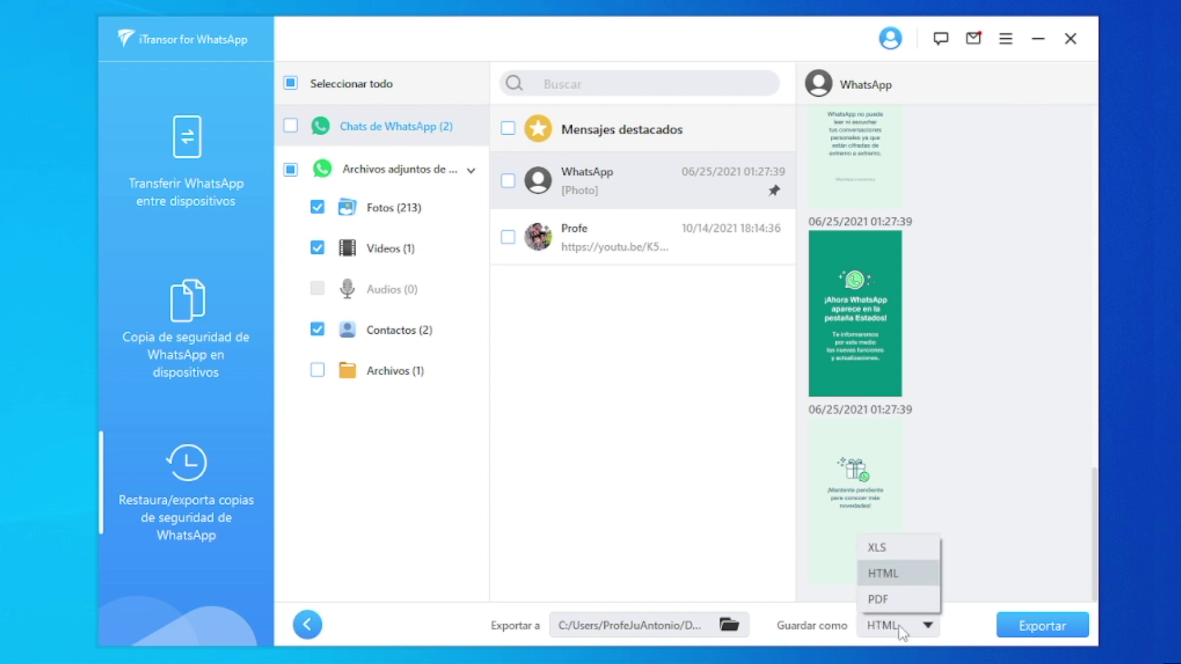
{"action": "left_click", "coordinate": [906, 577]}
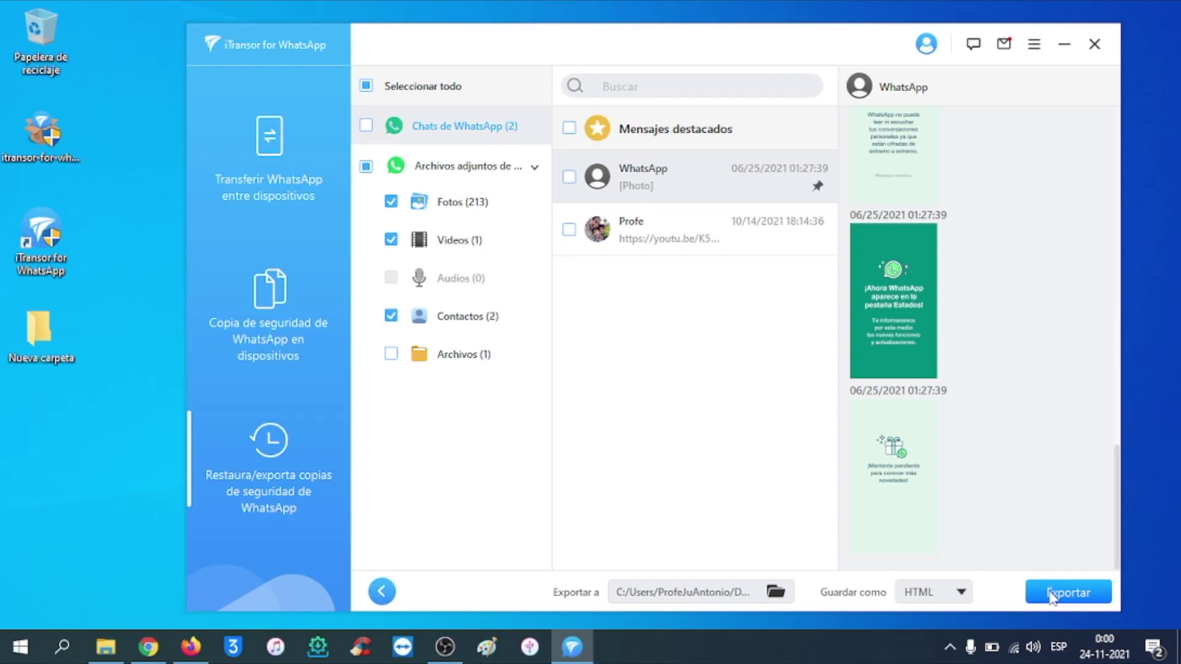
{"action": "left_click", "coordinate": [1053, 595]}
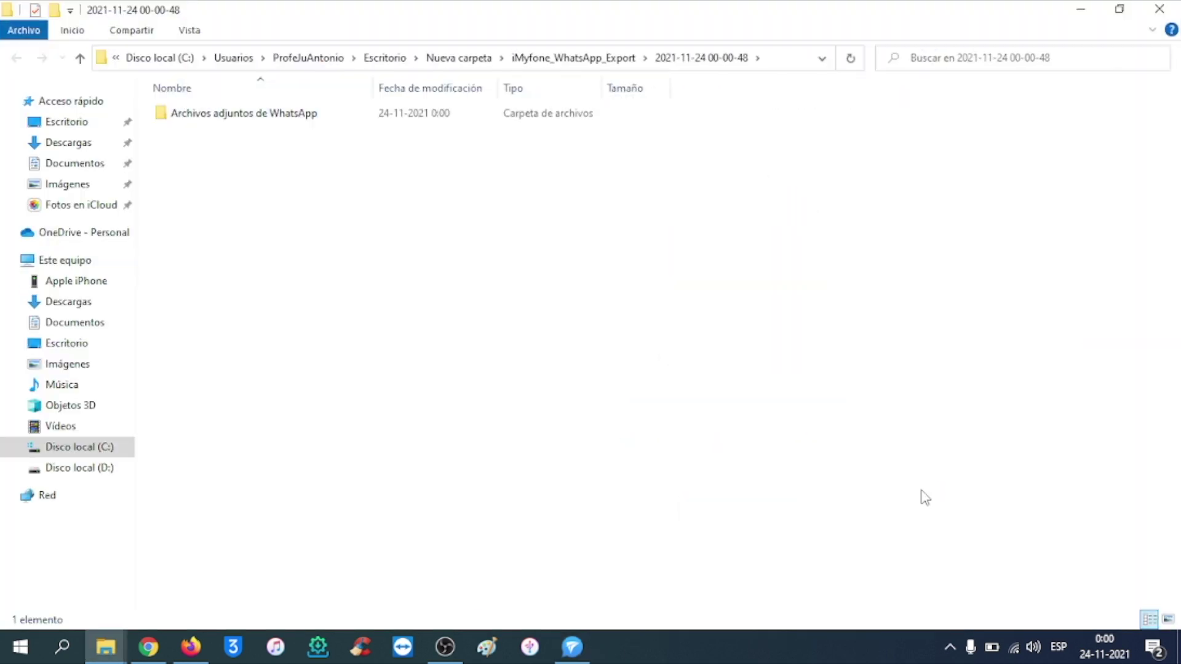
Step: Examine the exported Videos, Fotos and Contactos folders, close the folder window and finish the export
{"action": "double_click", "coordinate": [286, 114]}
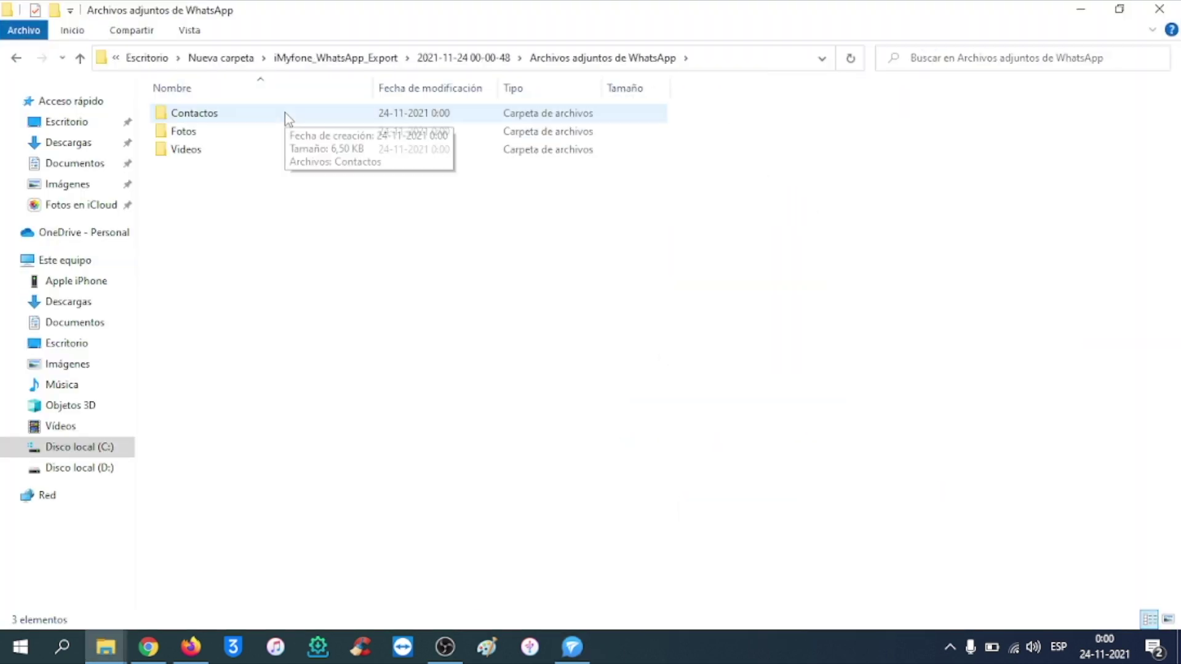
{"action": "double_click", "coordinate": [219, 149]}
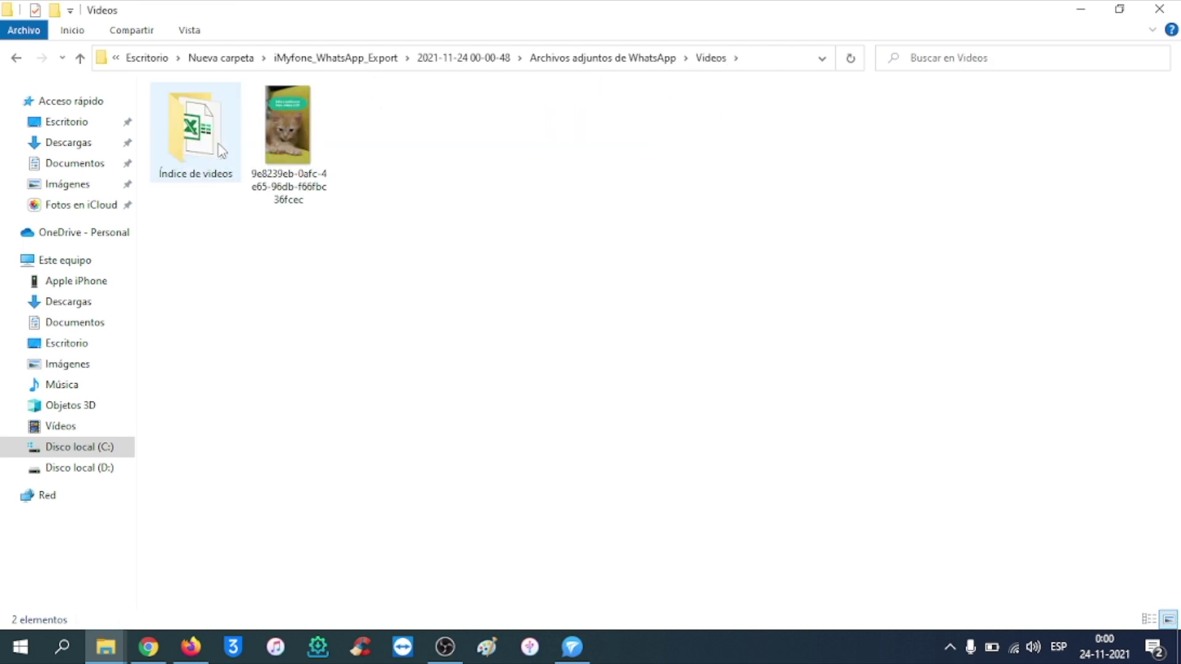
{"action": "key", "text": "alt+Left"}
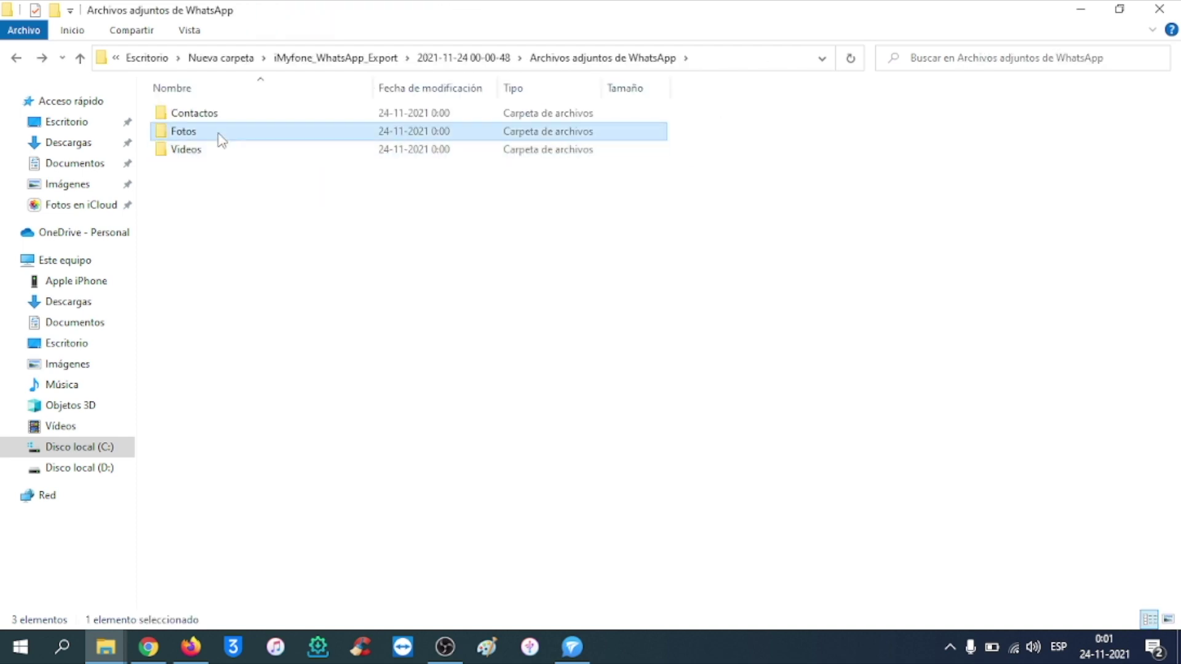
{"action": "double_click", "coordinate": [220, 131]}
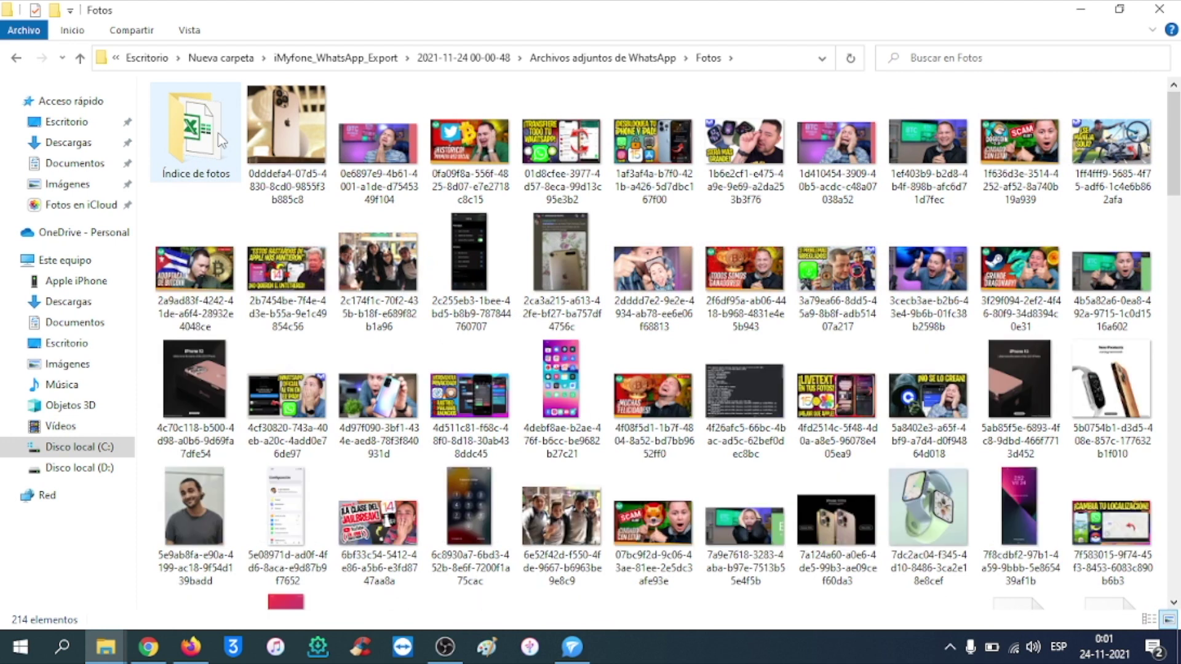
{"action": "key", "text": "alt+Left"}
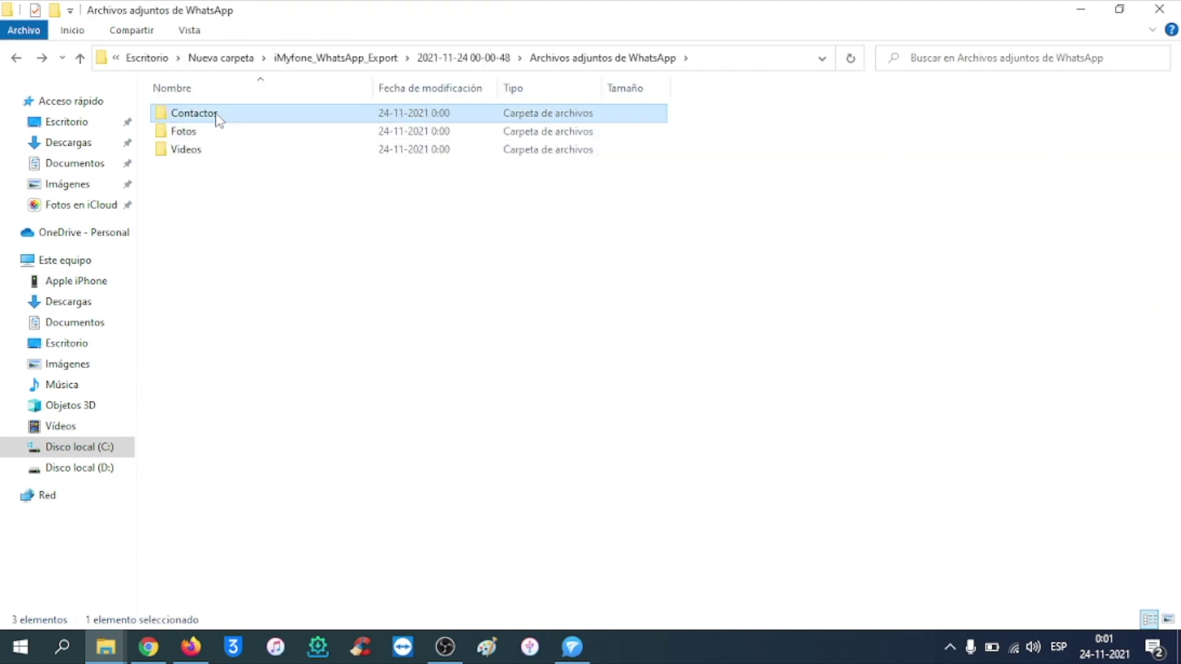
{"action": "double_click", "coordinate": [216, 119]}
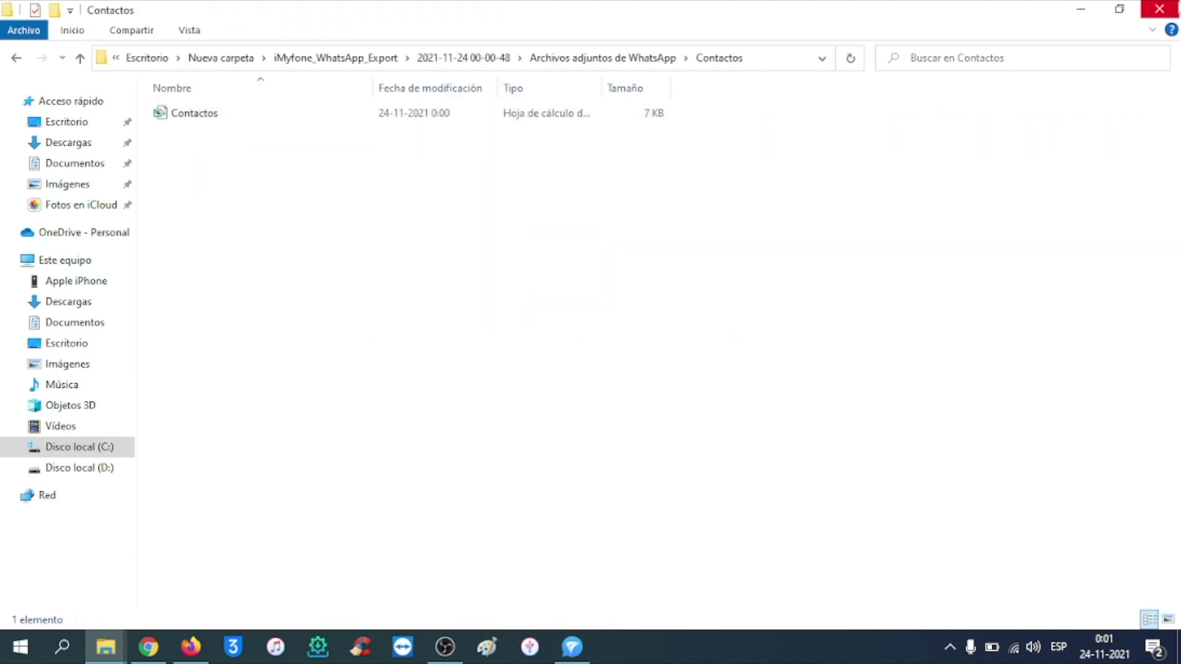
{"action": "left_click", "coordinate": [1160, 8]}
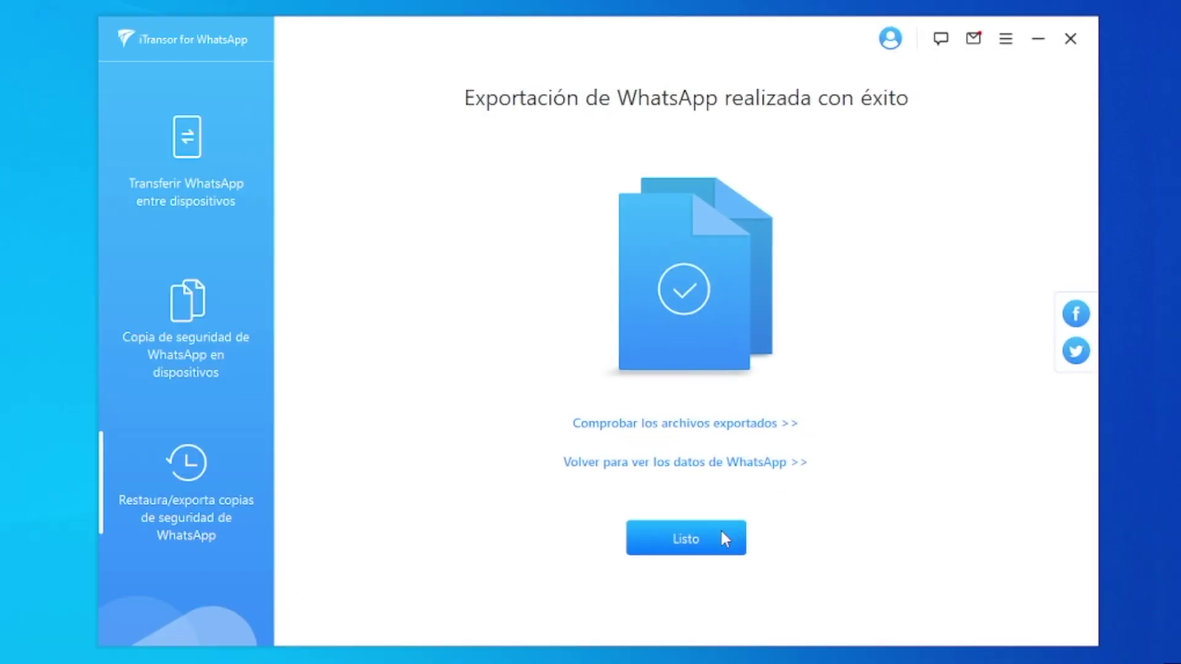
{"action": "left_click", "coordinate": [722, 533]}
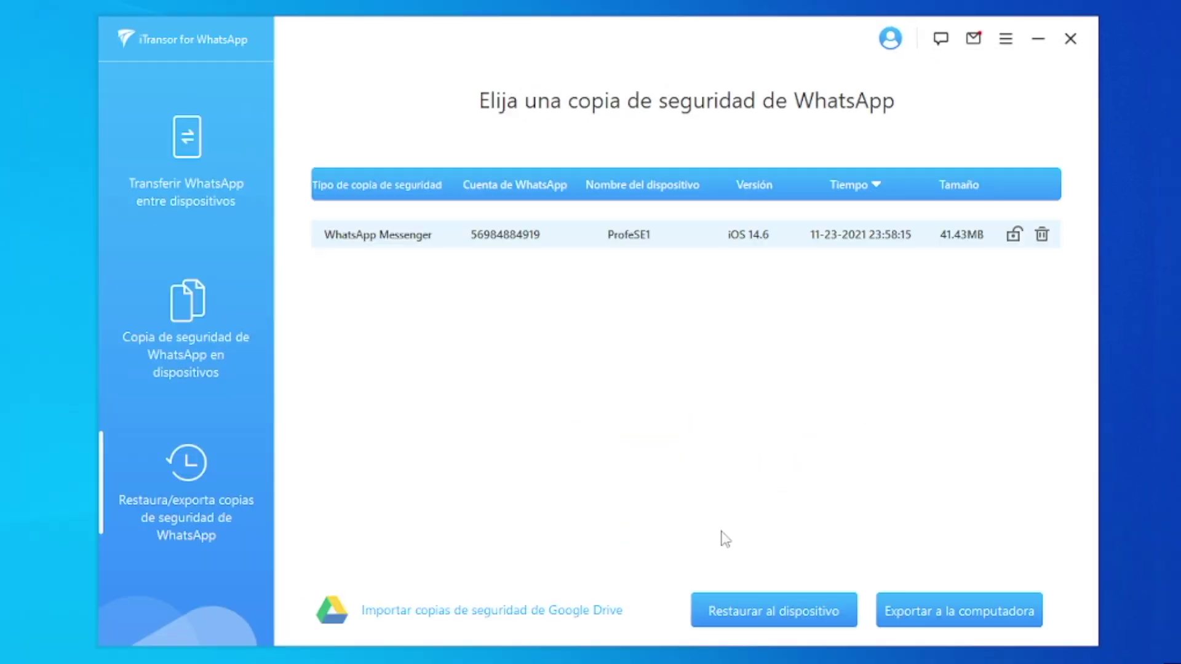
Step: Set up a WhatsApp Messenger transfer between devices with ProfeSE1 as the source and Profe8 as the destination
{"action": "left_click", "coordinate": [161, 142]}
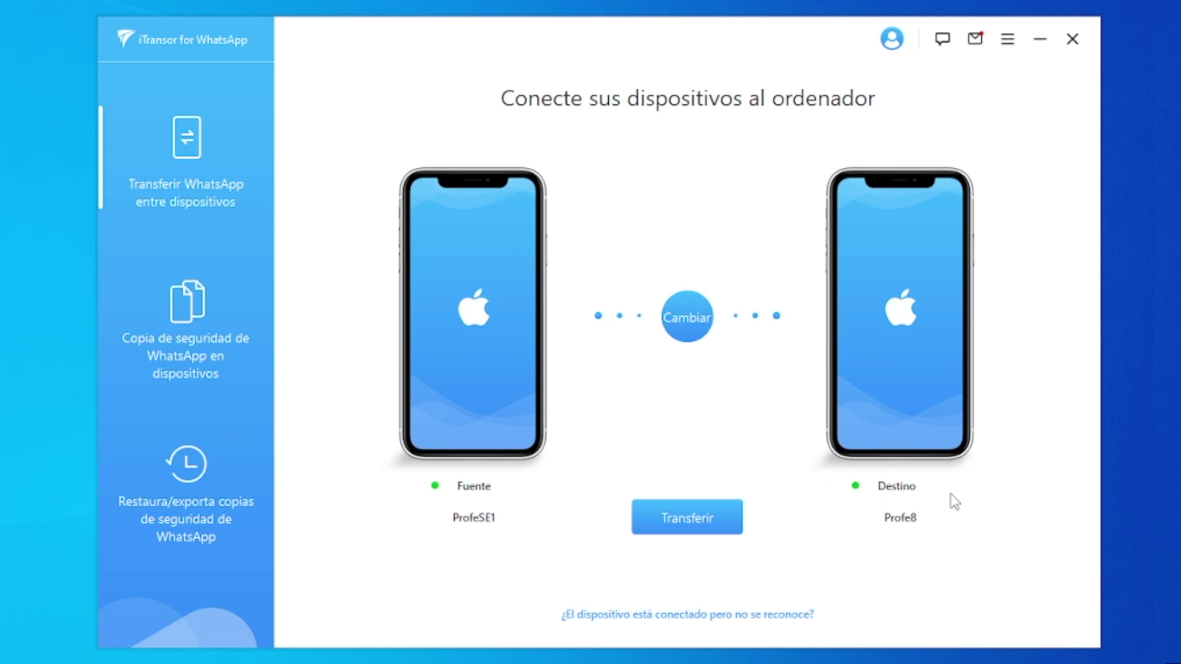
{"action": "left_click", "coordinate": [685, 324]}
{"action": "left_click", "coordinate": [685, 325]}
{"action": "left_click", "coordinate": [686, 329]}
{"action": "left_click", "coordinate": [686, 330]}
{"action": "left_click", "coordinate": [729, 508]}
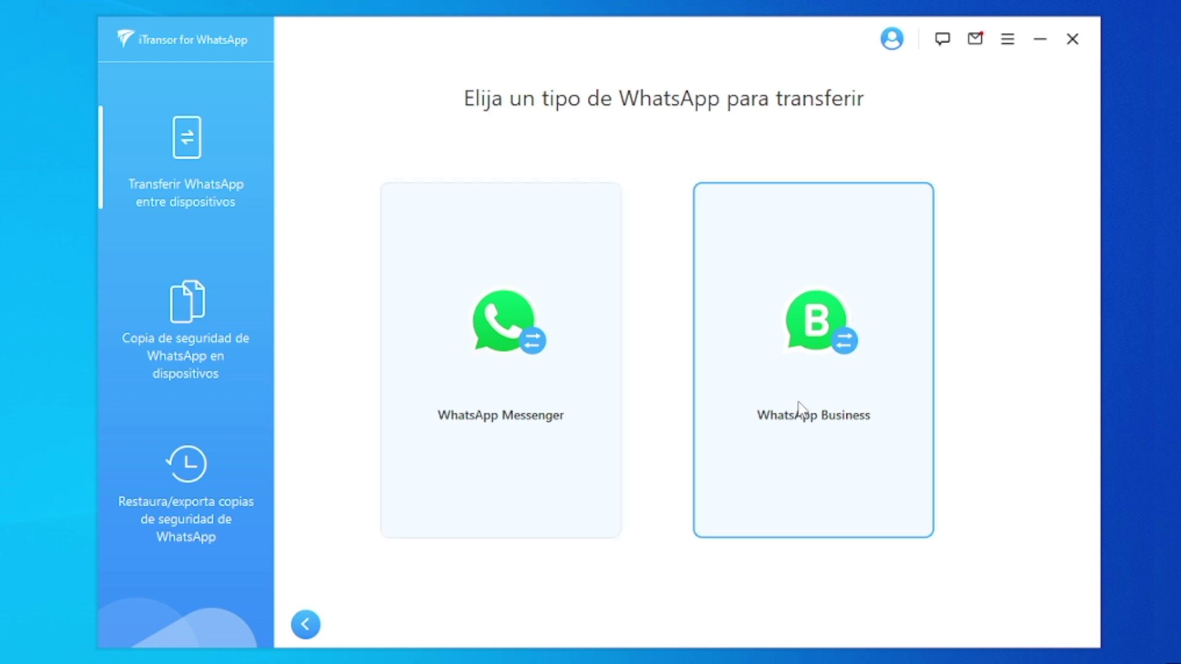
{"action": "left_click", "coordinate": [463, 388]}
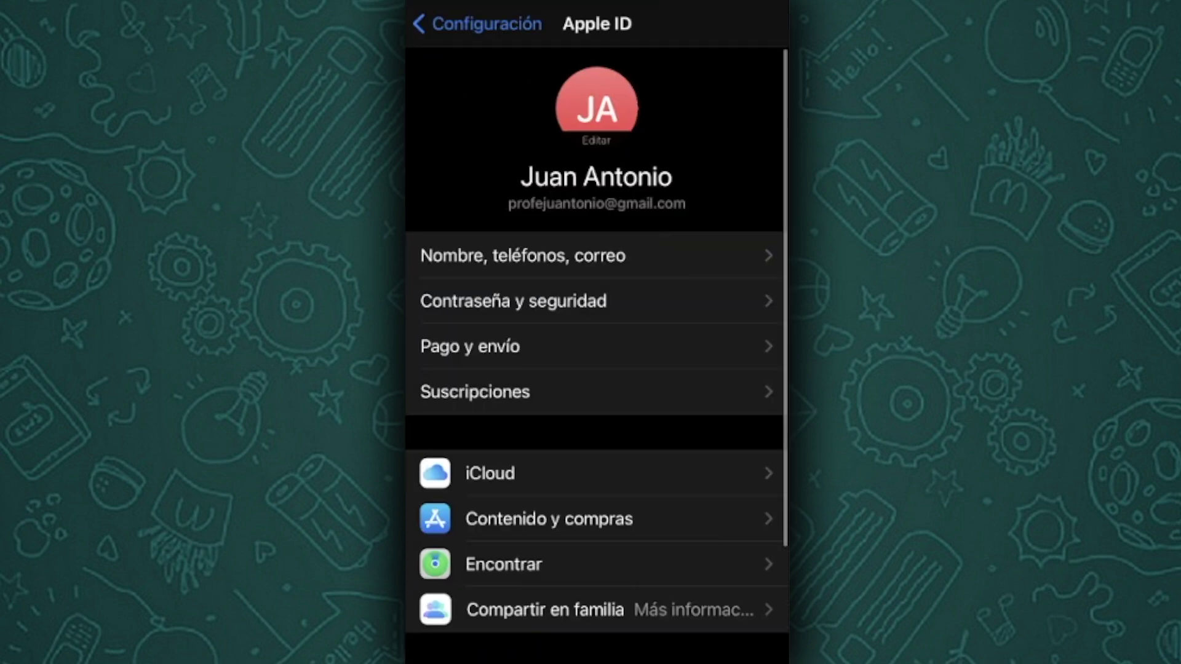
Step: Turn off Buscar Mi iPhone on the destination iPhone Profe8 and continue the WhatsApp Messenger transfer in iTransor for WhatsApp
{"action": "scroll", "coordinate": [597, 354], "scroll_direction": "down", "scroll_amount": 3}
{"action": "left_click", "coordinate": [503, 384]}
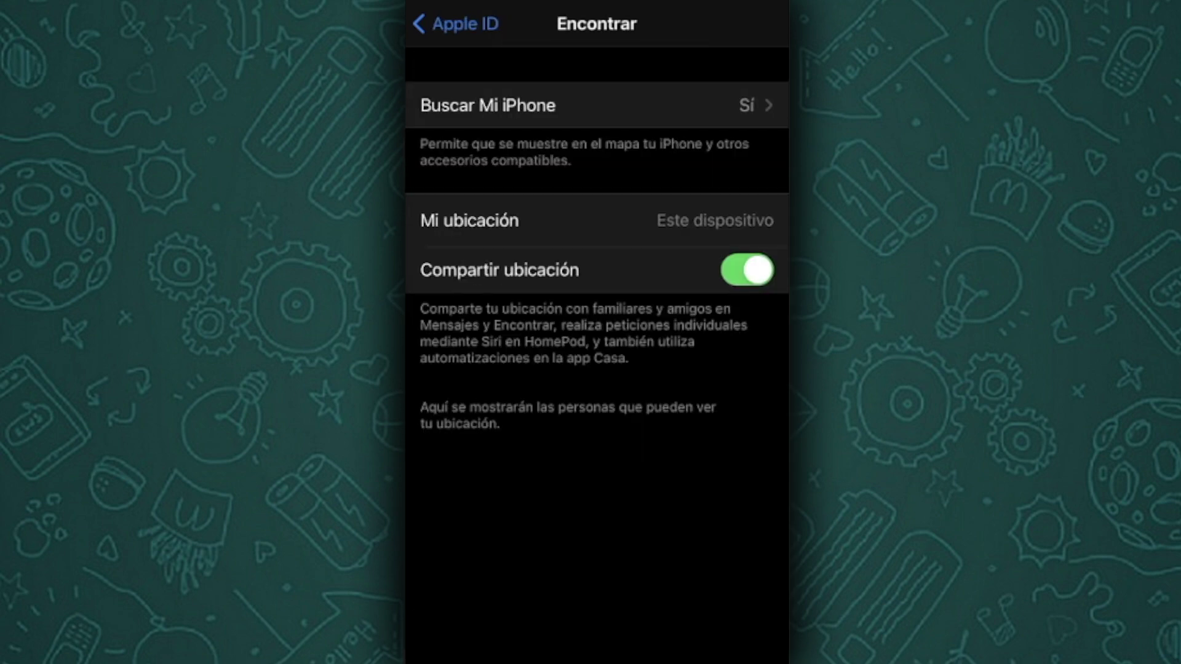
{"action": "left_click", "coordinate": [488, 105]}
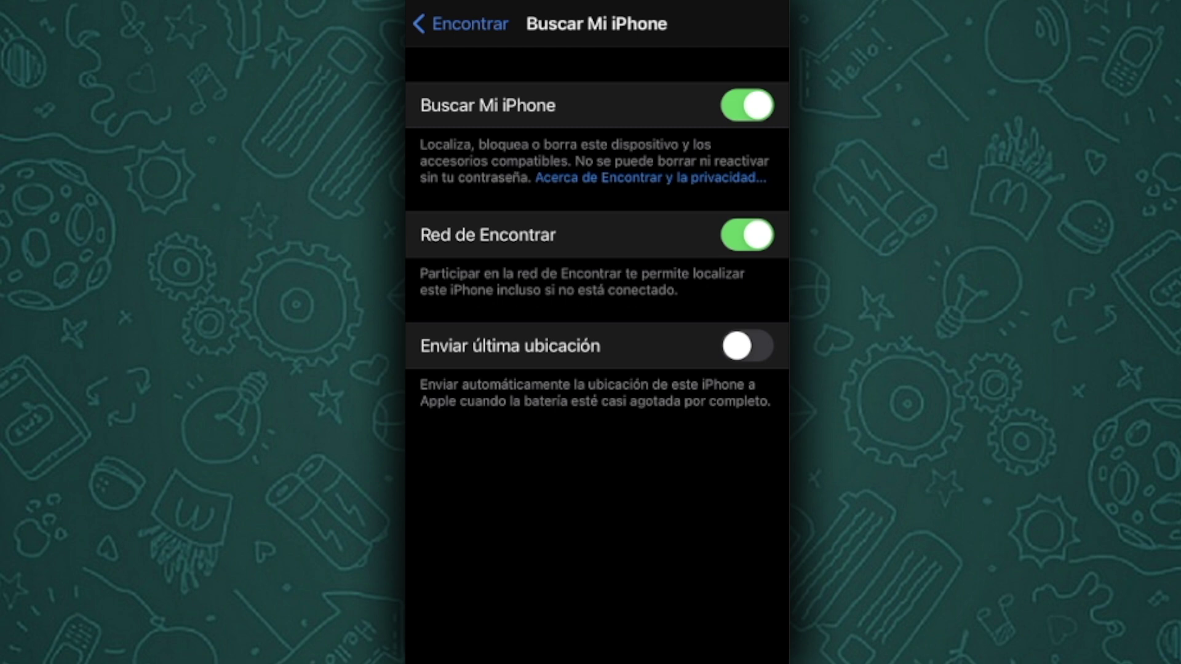
{"action": "left_click", "coordinate": [747, 105]}
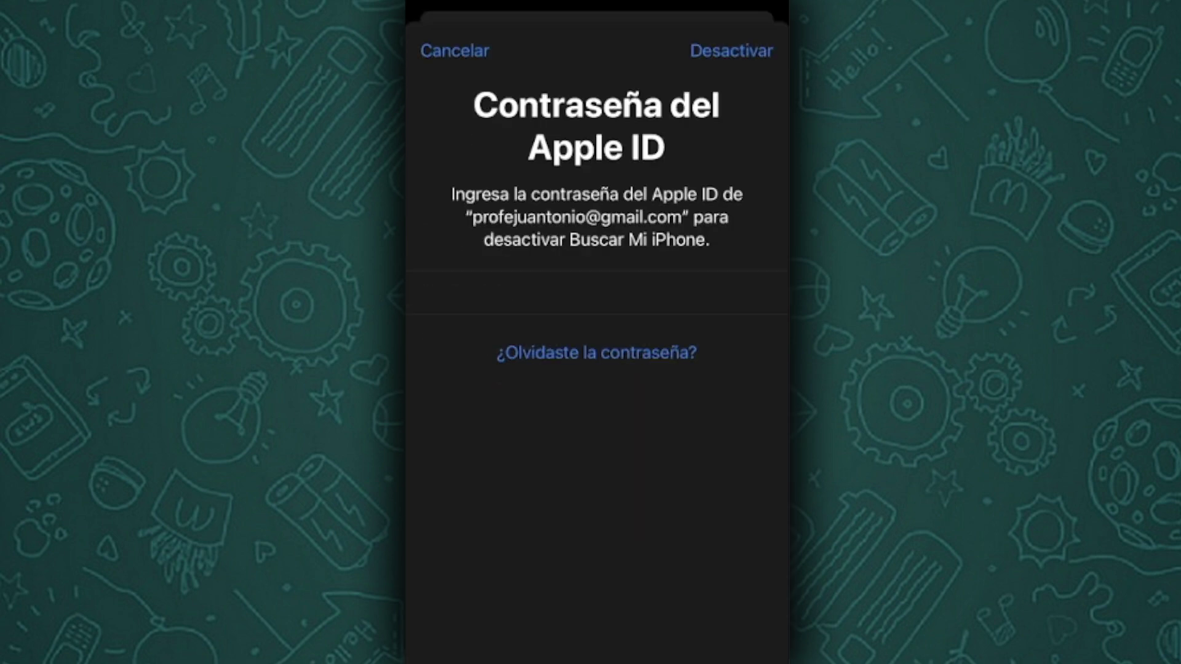
{"action": "left_click", "coordinate": [732, 51]}
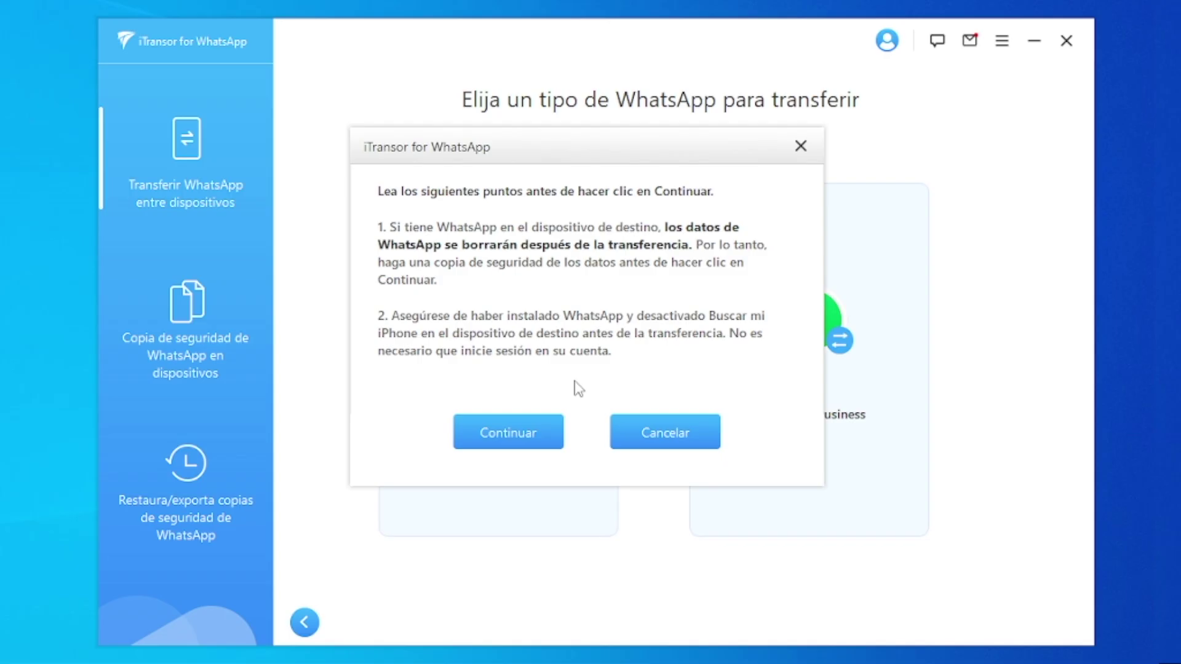
{"action": "left_click", "coordinate": [552, 427]}
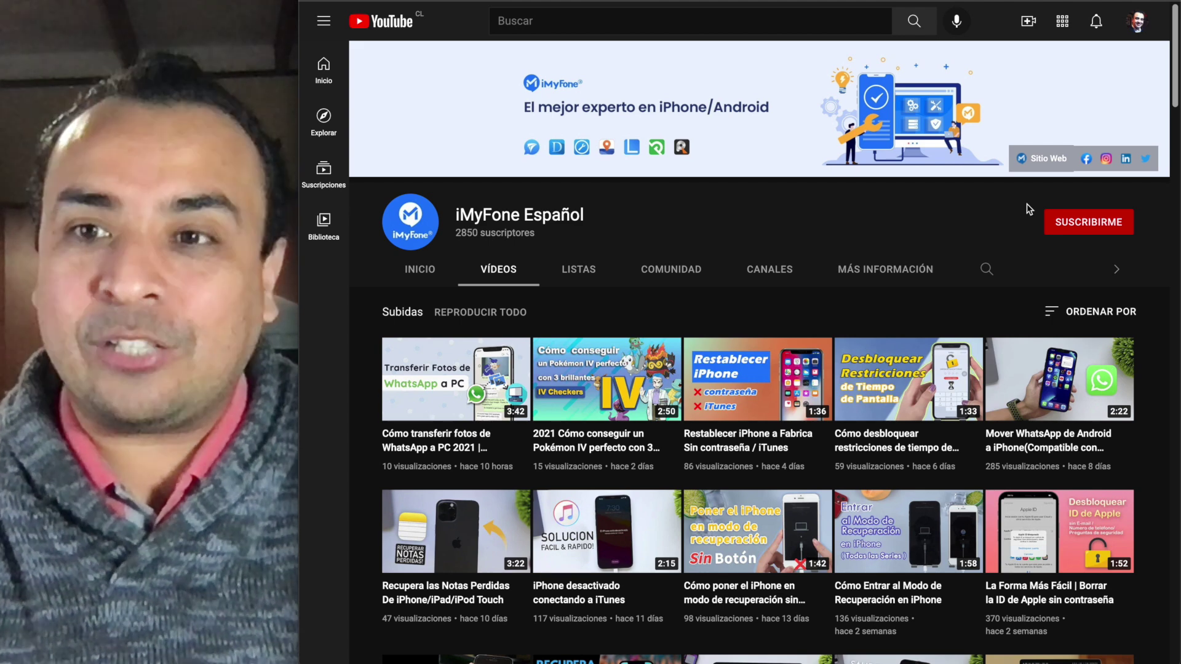
Step: On YouTube, subscribe to the iMyFone Español channel and set its notifications to Todas
{"action": "left_click", "coordinate": [1071, 220]}
{"action": "left_click", "coordinate": [1123, 223]}
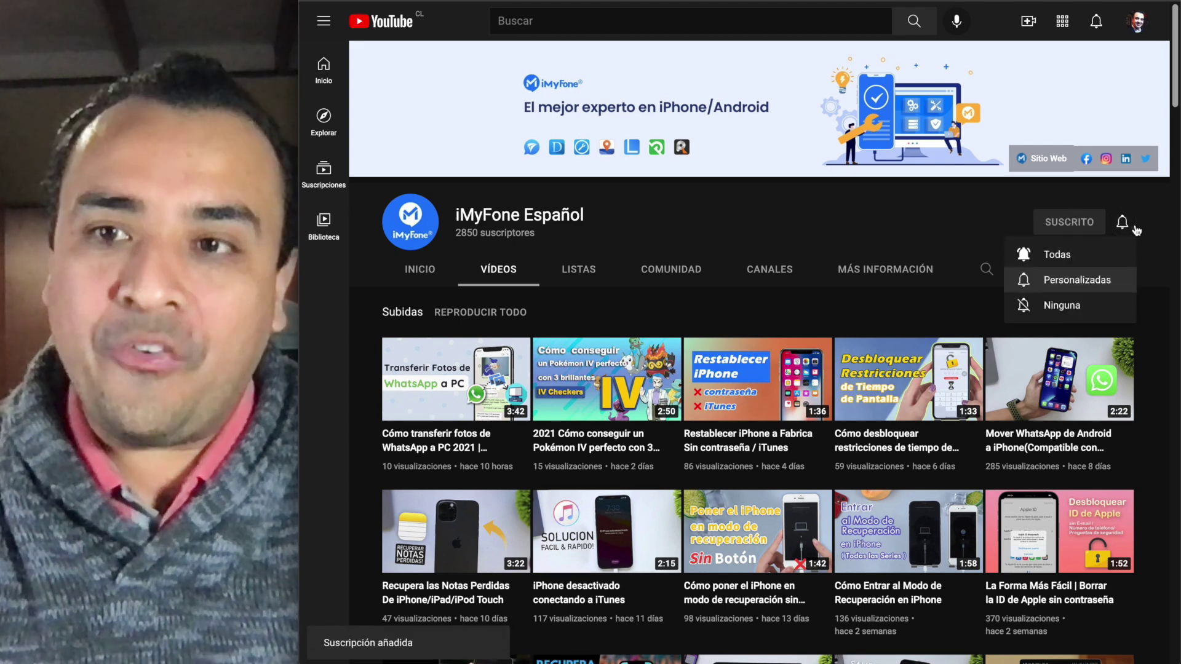
{"action": "left_click", "coordinate": [1105, 254]}
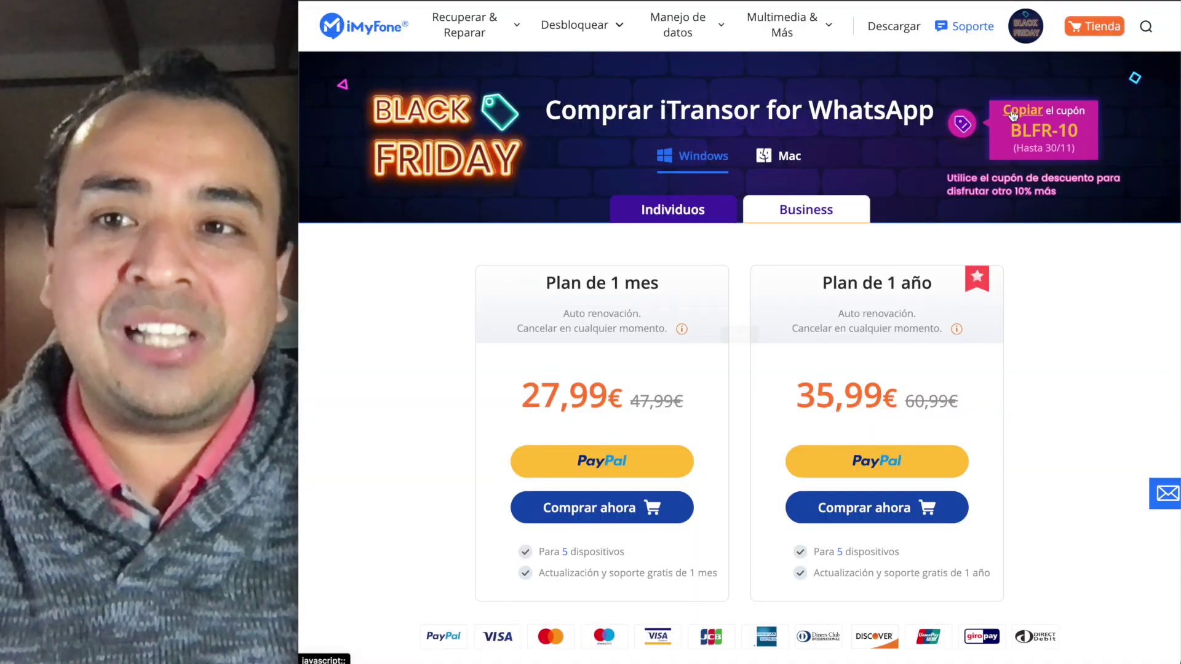
Step: Copy the BLFR-10 discount coupon from the iTransor for WhatsApp purchase page on the iMyFone website
{"action": "left_click", "coordinate": [1022, 111]}
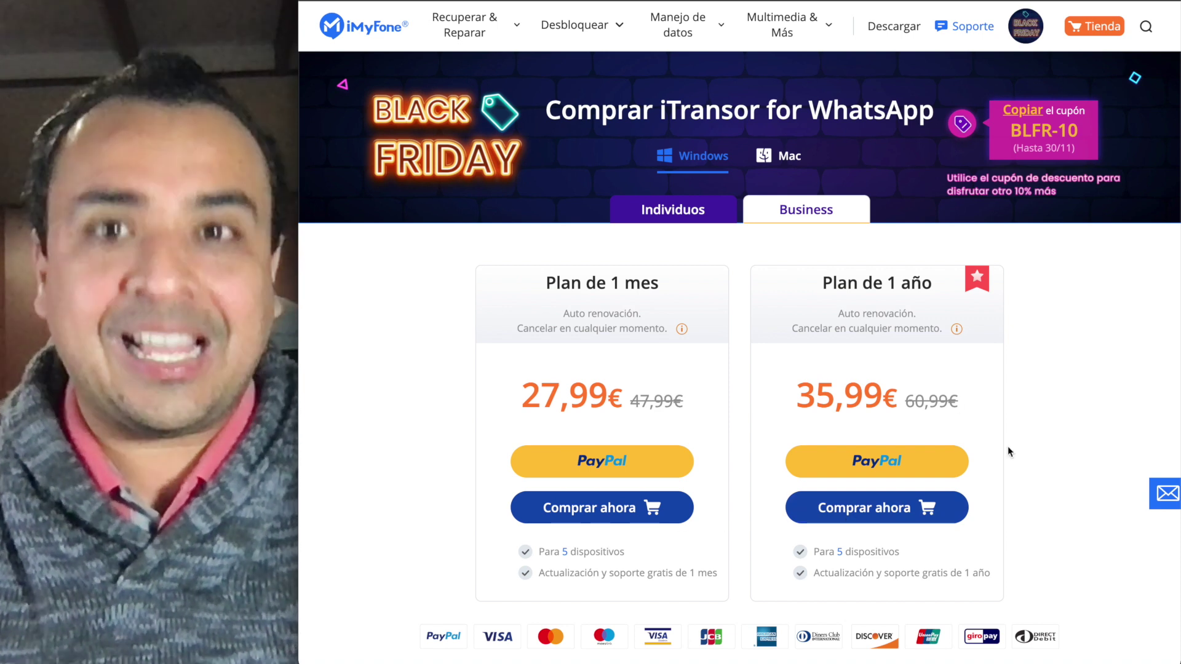
Step: Start buying the Windows 1-year Business plan of iTransor for WhatsApp and continue the checkout with the buyer's e-mail address
{"action": "left_click", "coordinate": [908, 510]}
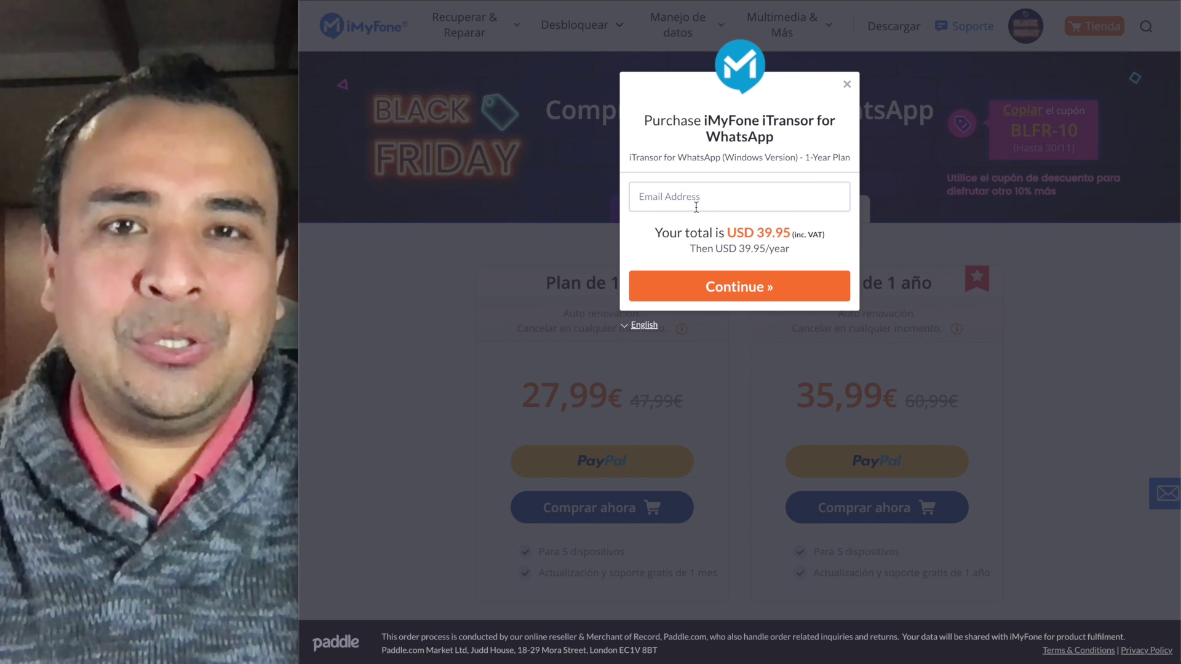
{"action": "left_click", "coordinate": [696, 207]}
{"action": "left_click", "coordinate": [696, 221]}
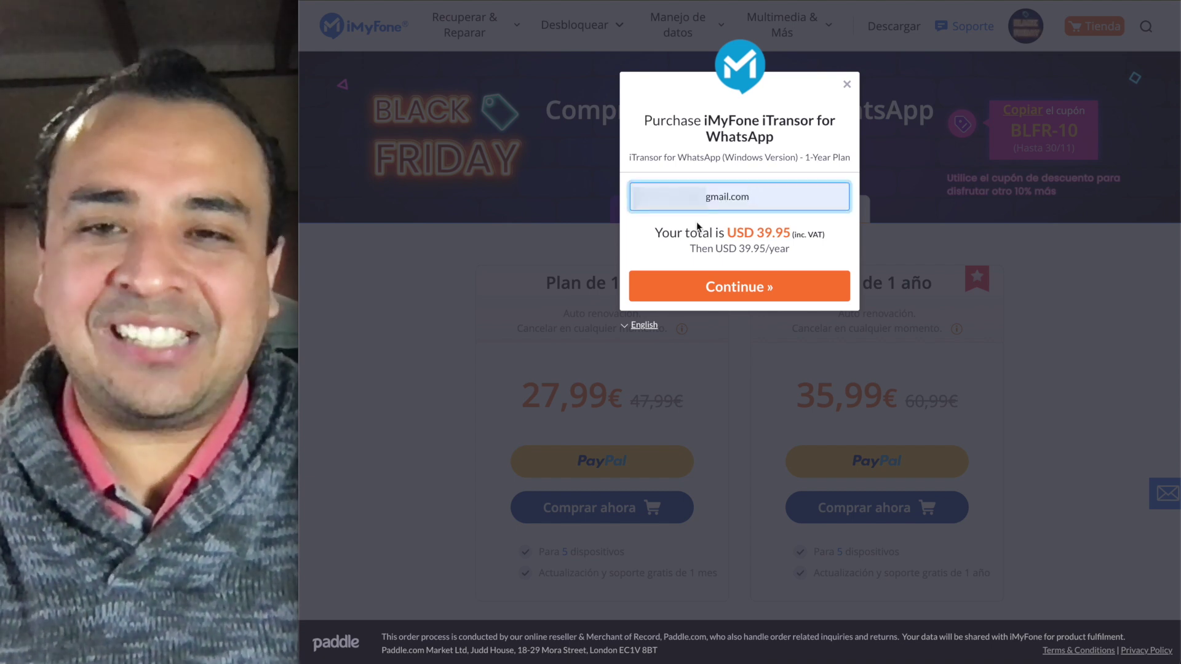
{"action": "left_click", "coordinate": [738, 285]}
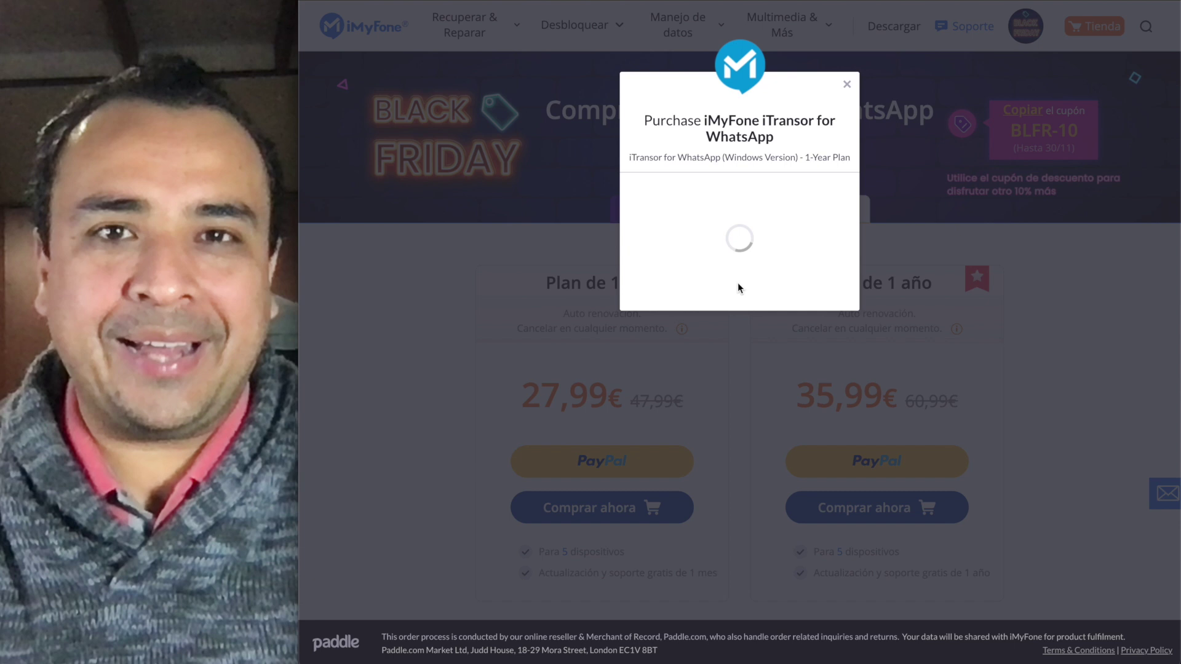
{"action": "left_click", "coordinate": [733, 296]}
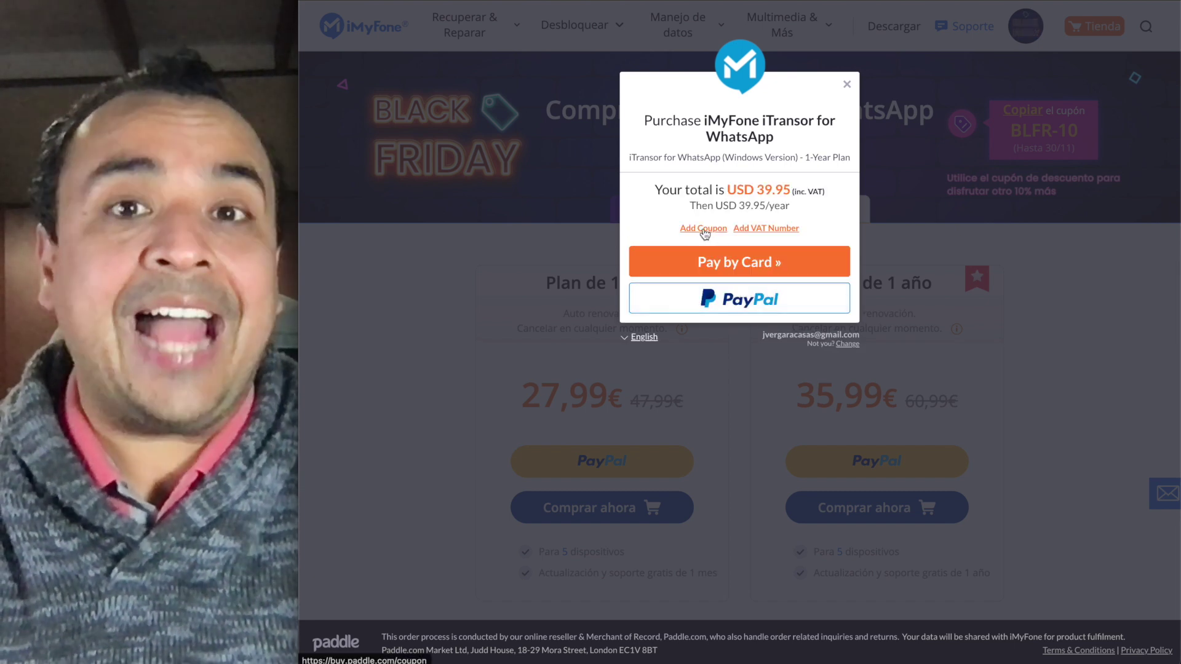
Step: Add the coupon code BLFR-10 to the iTransor for WhatsApp order
{"action": "left_click", "coordinate": [704, 229]}
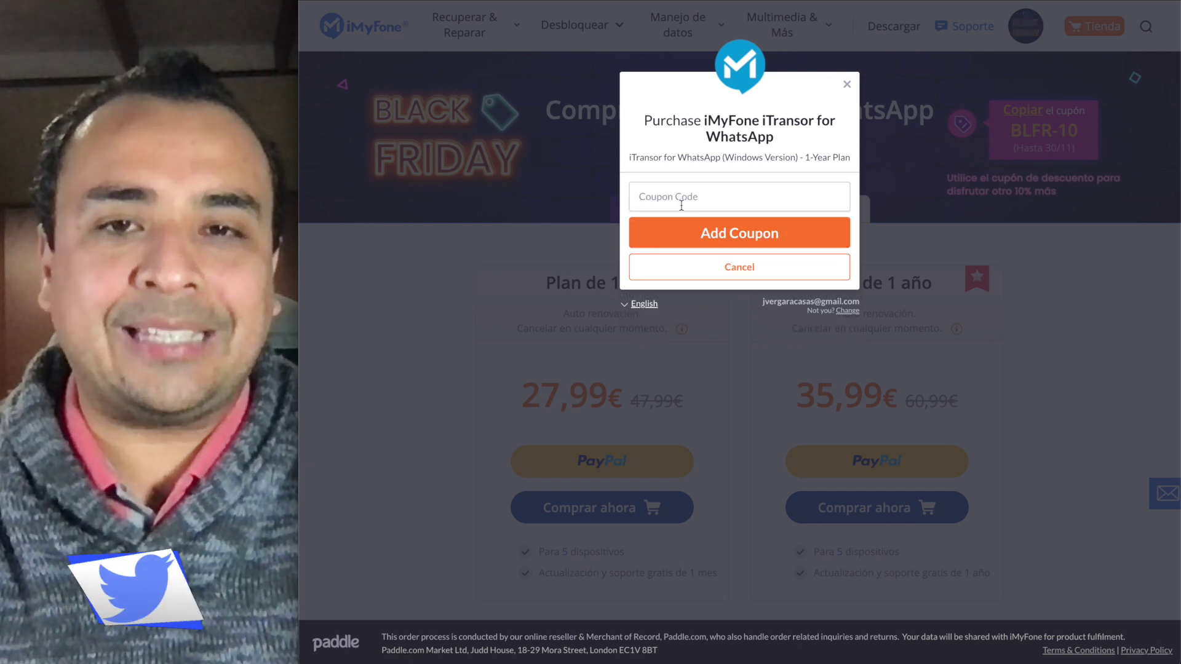
{"action": "type", "text": "BLFR-10"}
{"action": "left_click", "coordinate": [713, 233]}
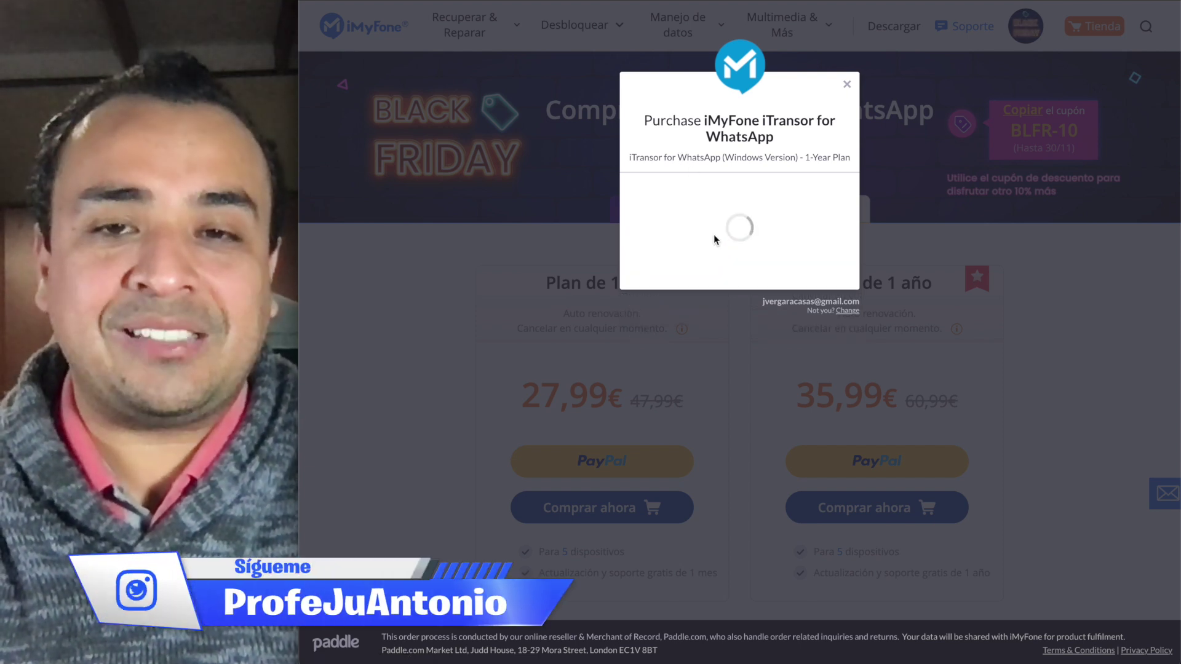